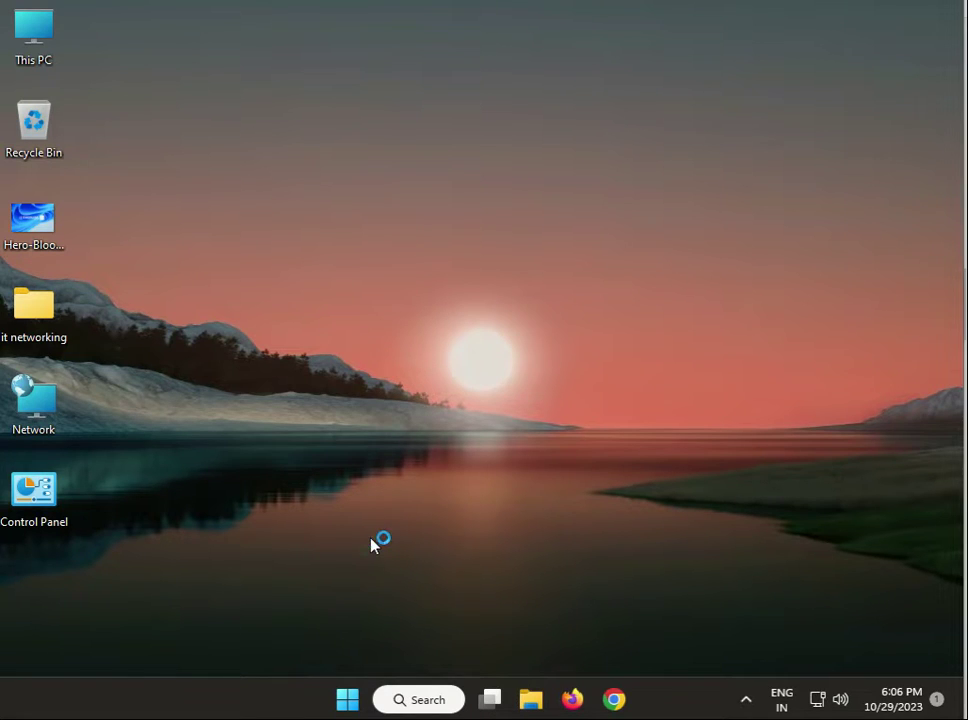
Open System Configuration by running the msconfig command.
{"action": "key", "text": "super+r"}
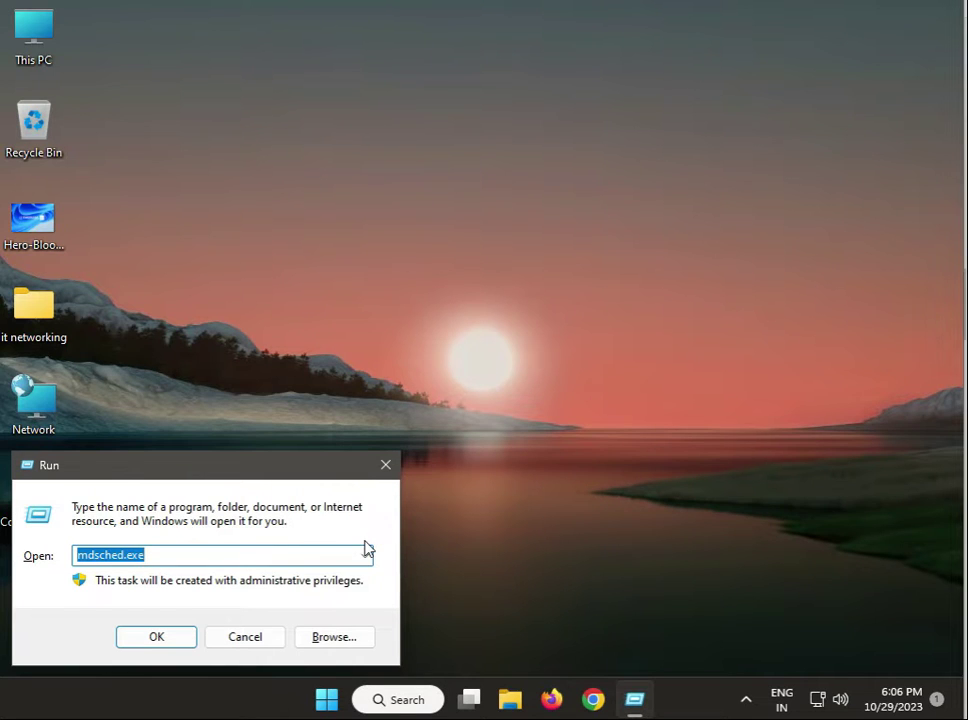
{"action": "type", "text": "ms"}
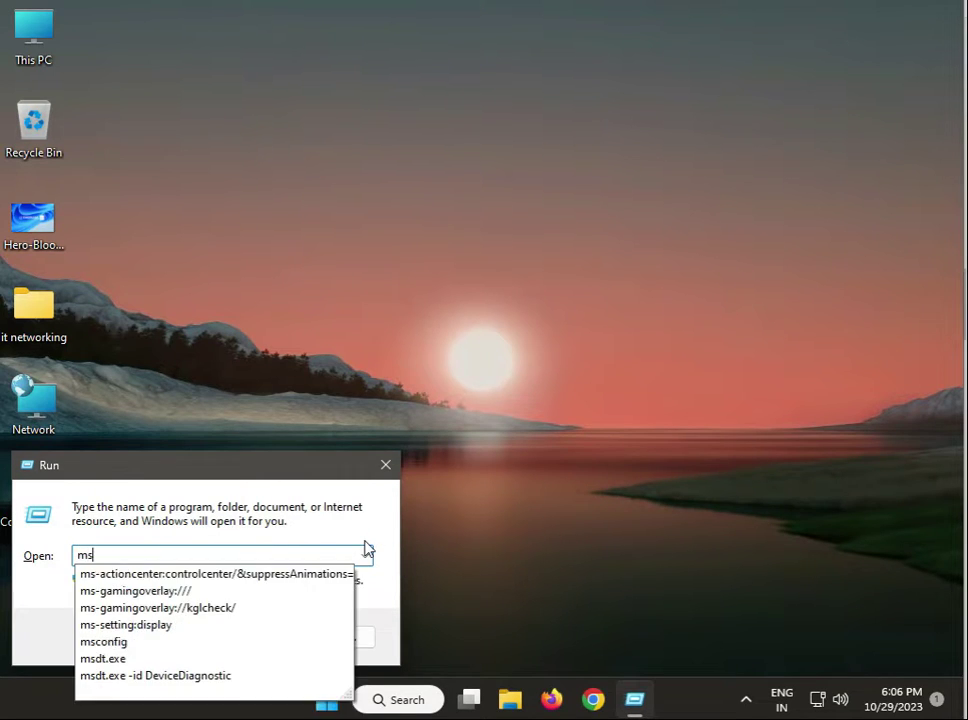
{"action": "left_click", "coordinate": [195, 642]}
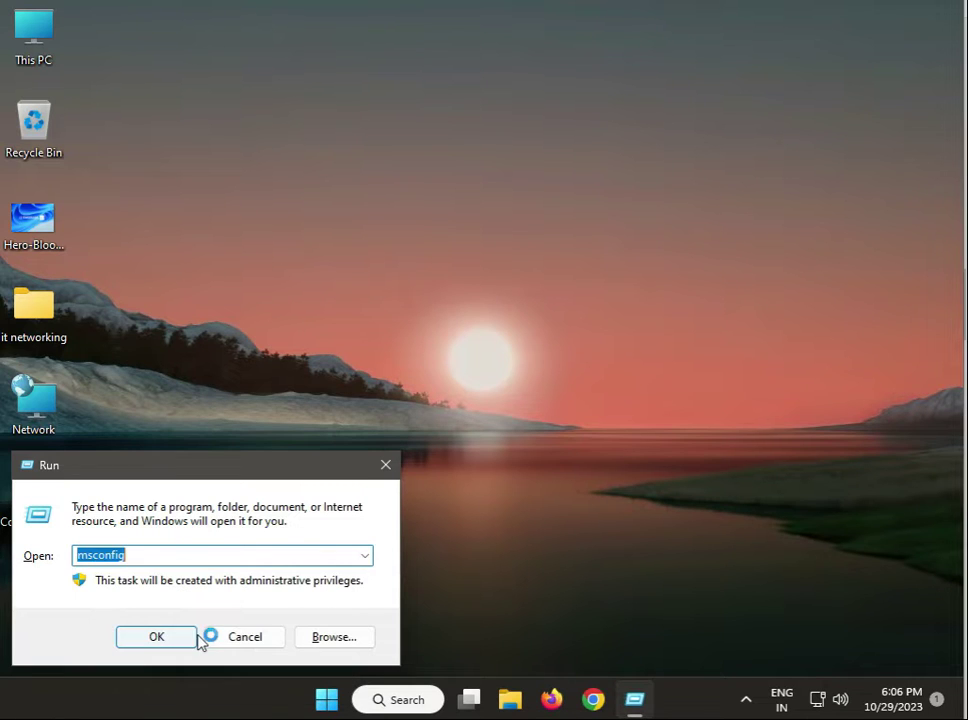
{"action": "left_click", "coordinate": [189, 641]}
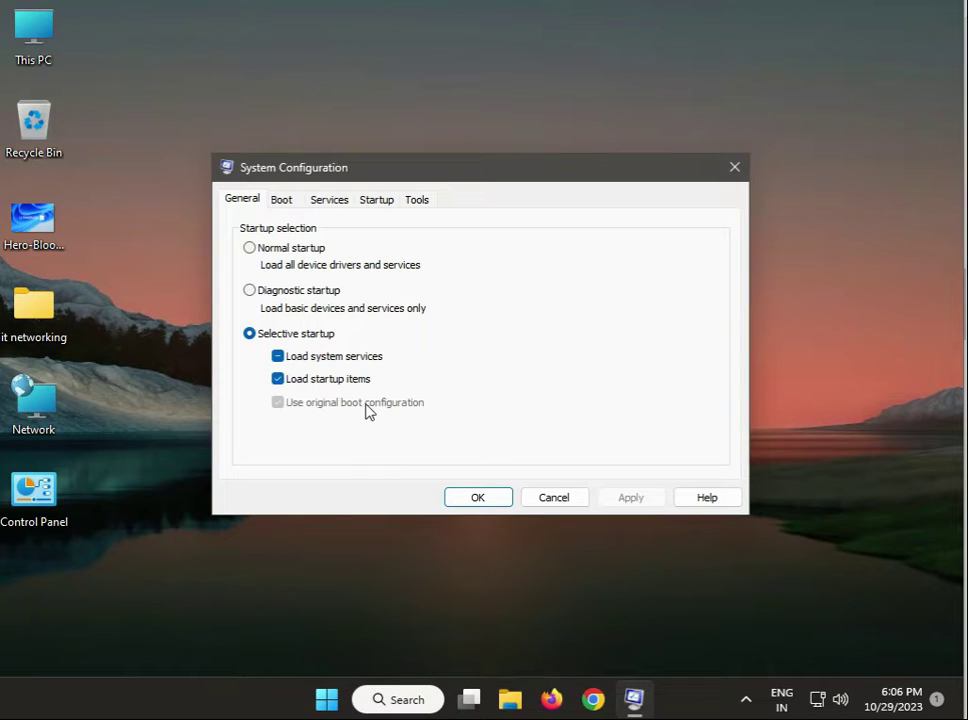
Hide all Microsoft services in the services list and disable all the remaining third-party services.
{"action": "left_click", "coordinate": [315, 202]}
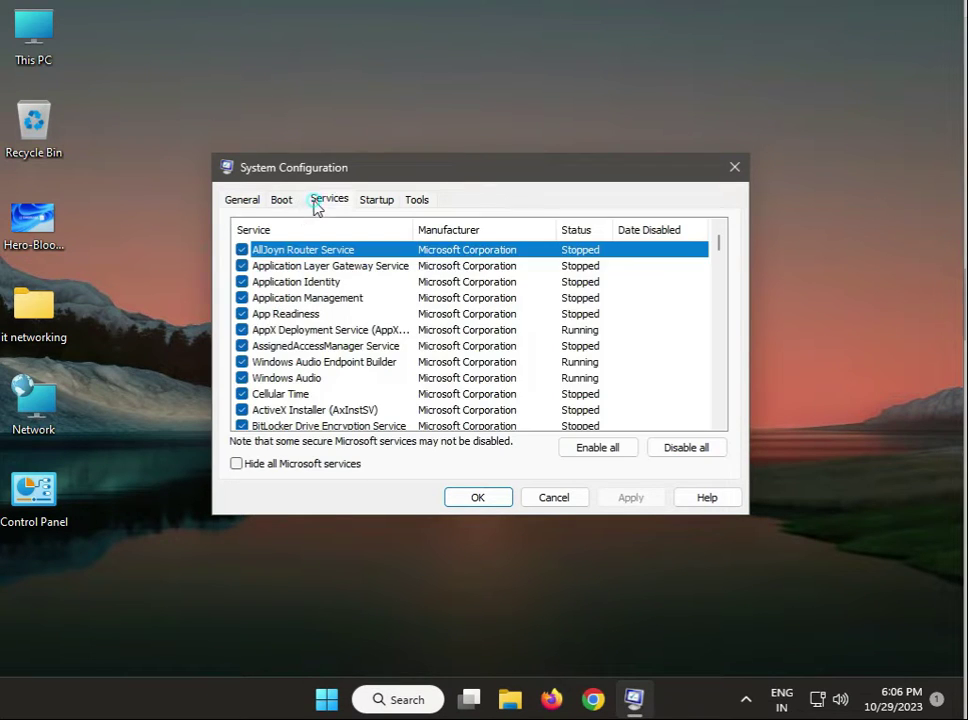
{"action": "left_click", "coordinate": [237, 464]}
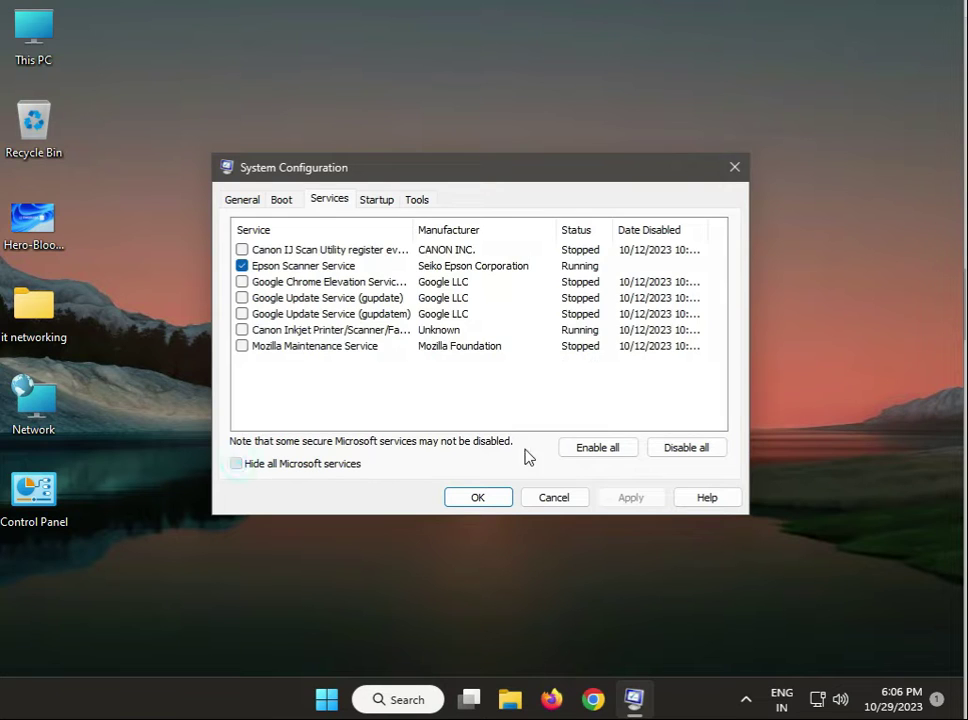
{"action": "left_click", "coordinate": [669, 451]}
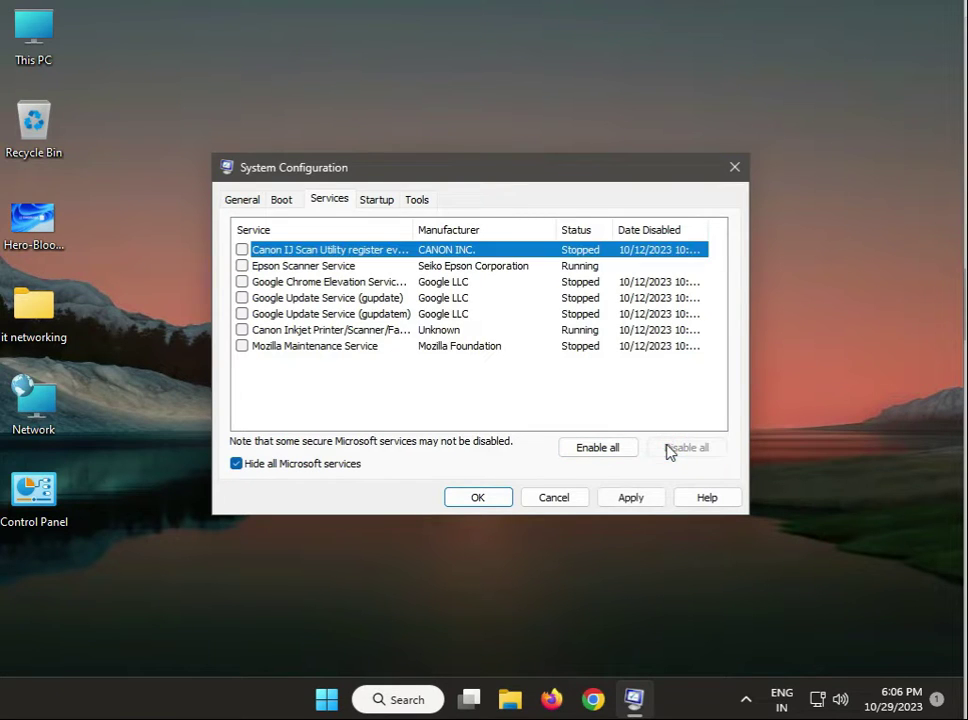
{"action": "left_click", "coordinate": [242, 331]}
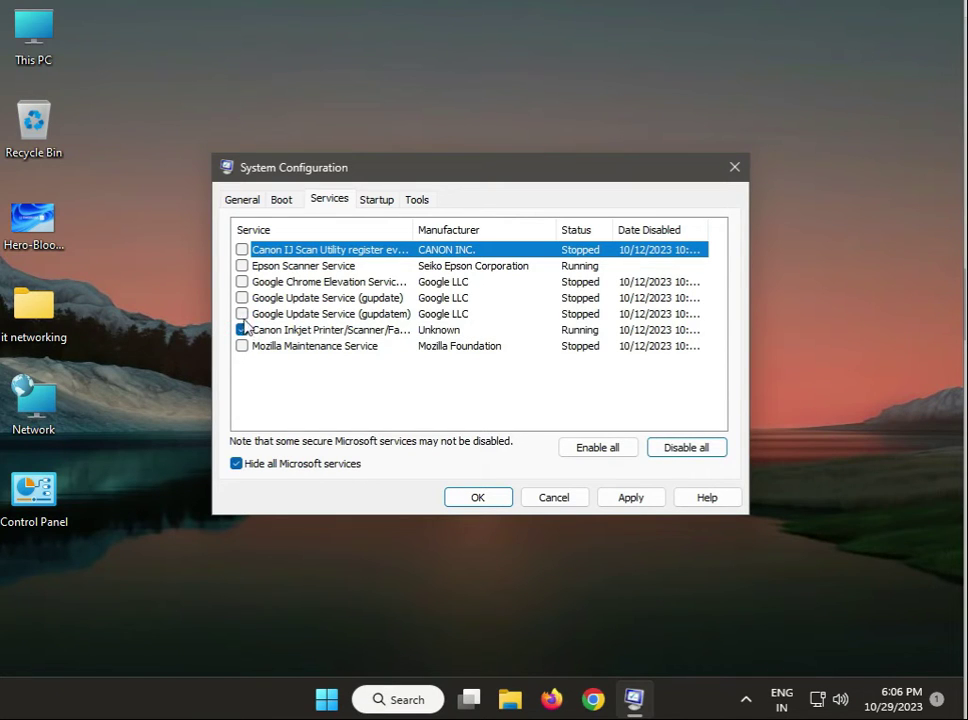
{"action": "left_click", "coordinate": [242, 266]}
{"action": "left_click", "coordinate": [242, 249]}
{"action": "left_click", "coordinate": [700, 448]}
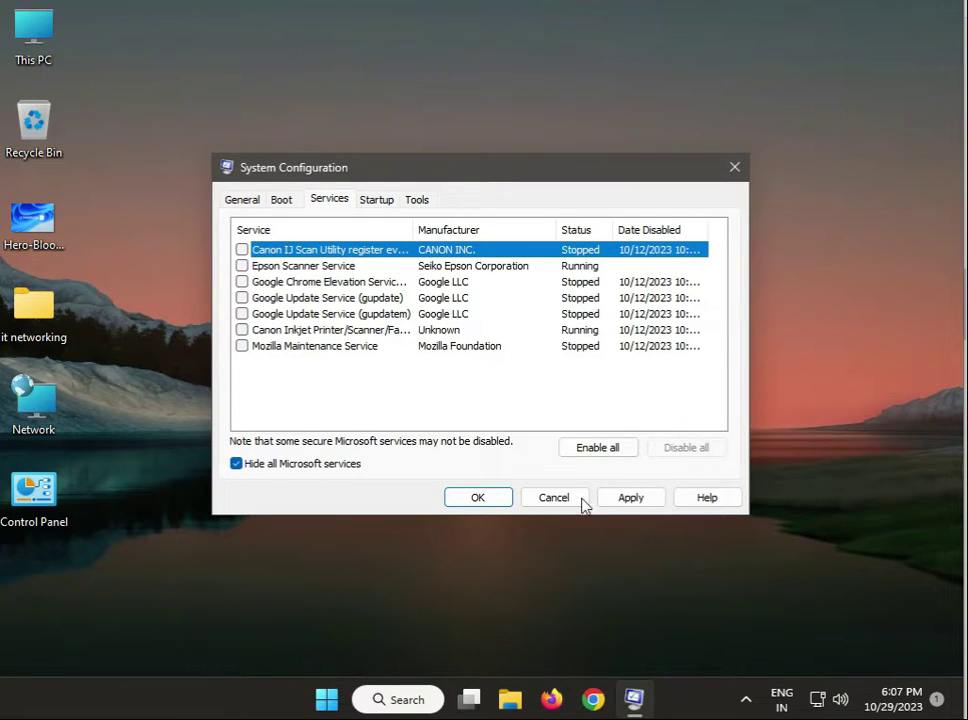
Apply the service changes and exit System Configuration without restarting the computer.
{"action": "left_click", "coordinate": [628, 497]}
{"action": "left_click", "coordinate": [493, 498]}
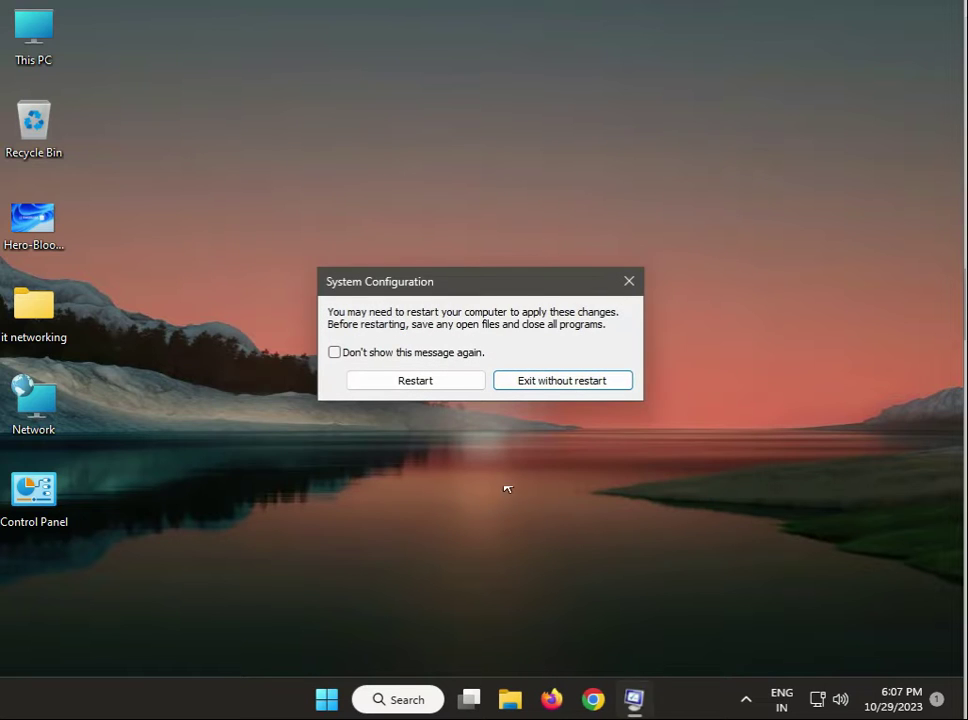
{"action": "left_click", "coordinate": [534, 387]}
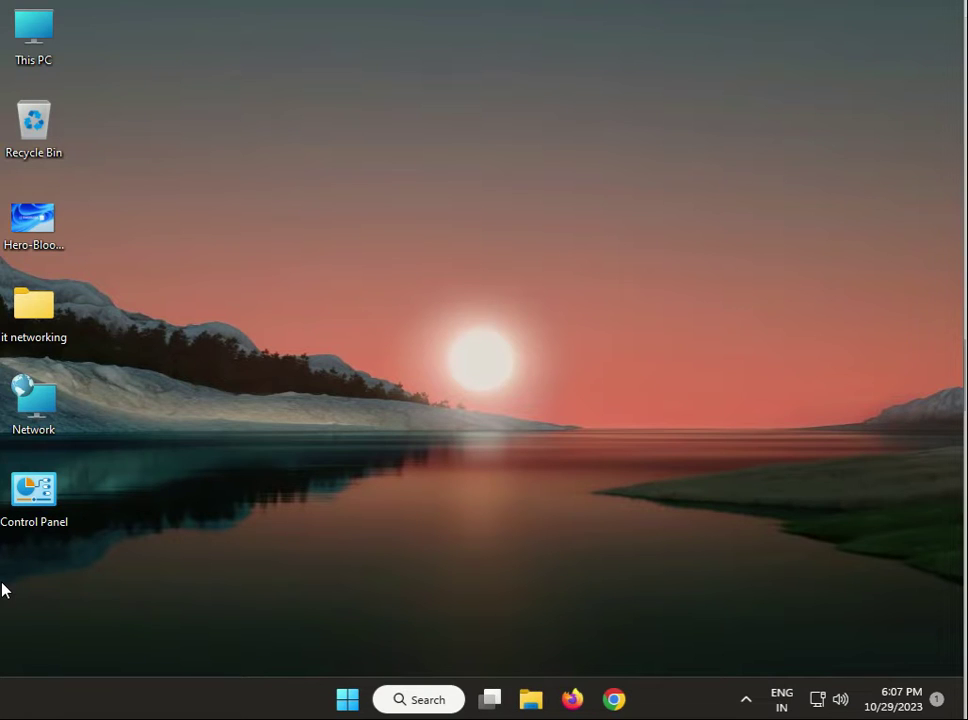
Open the Windows Update settings, highlight the KB number of the listed cumulative update, and close Settings.
{"action": "left_click", "coordinate": [347, 697]}
{"action": "left_click", "coordinate": [447, 285]}
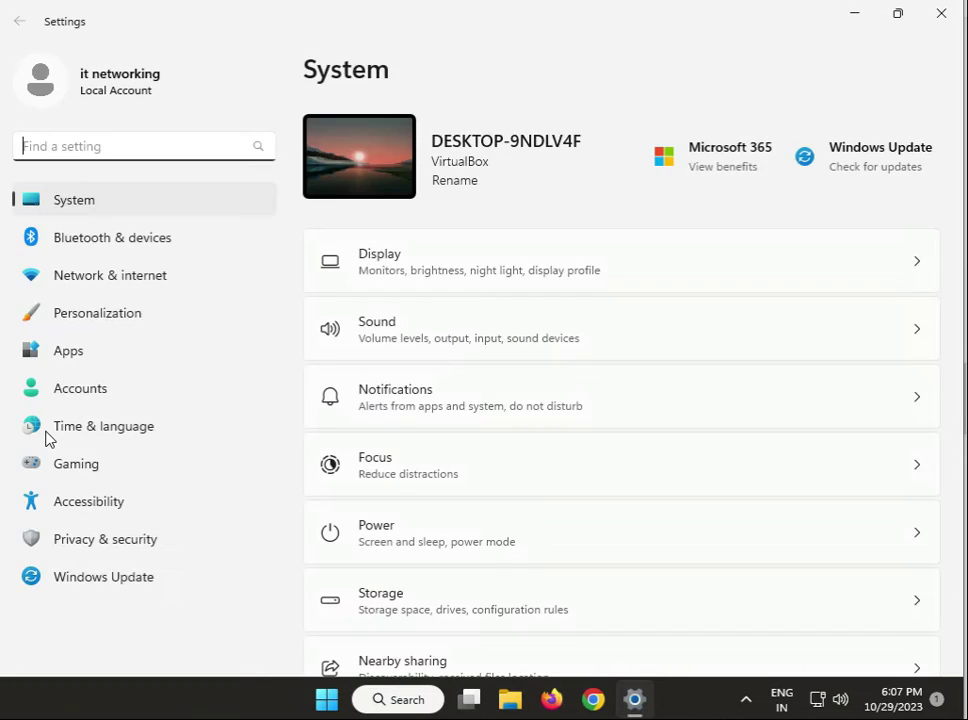
{"action": "left_click", "coordinate": [159, 590]}
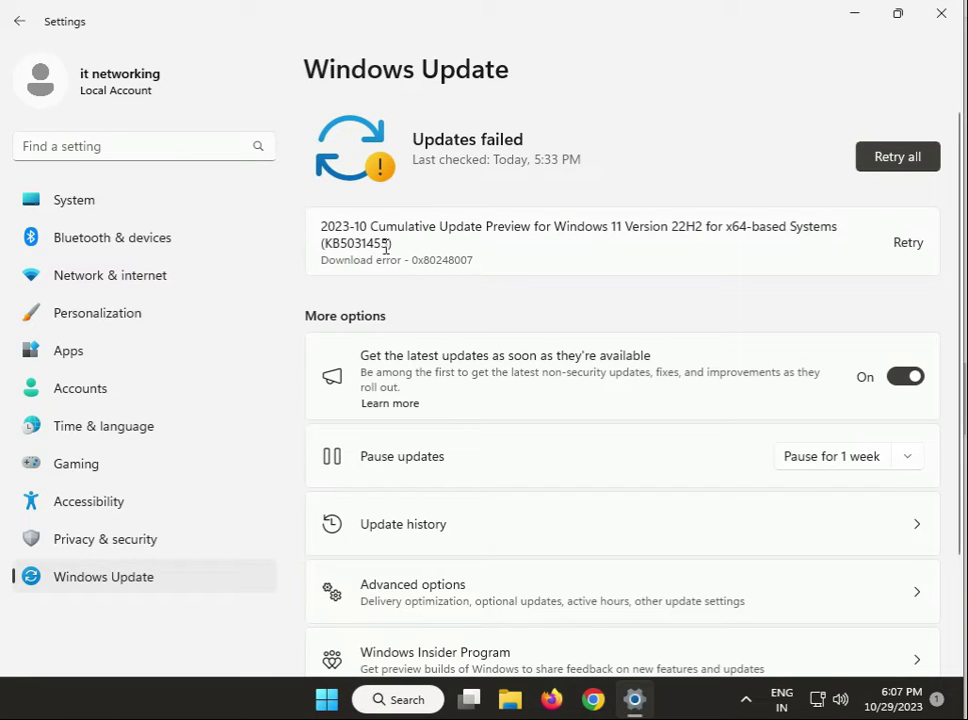
{"action": "left_click_drag", "start_coordinate": [385, 243], "coordinate": [333, 250]}
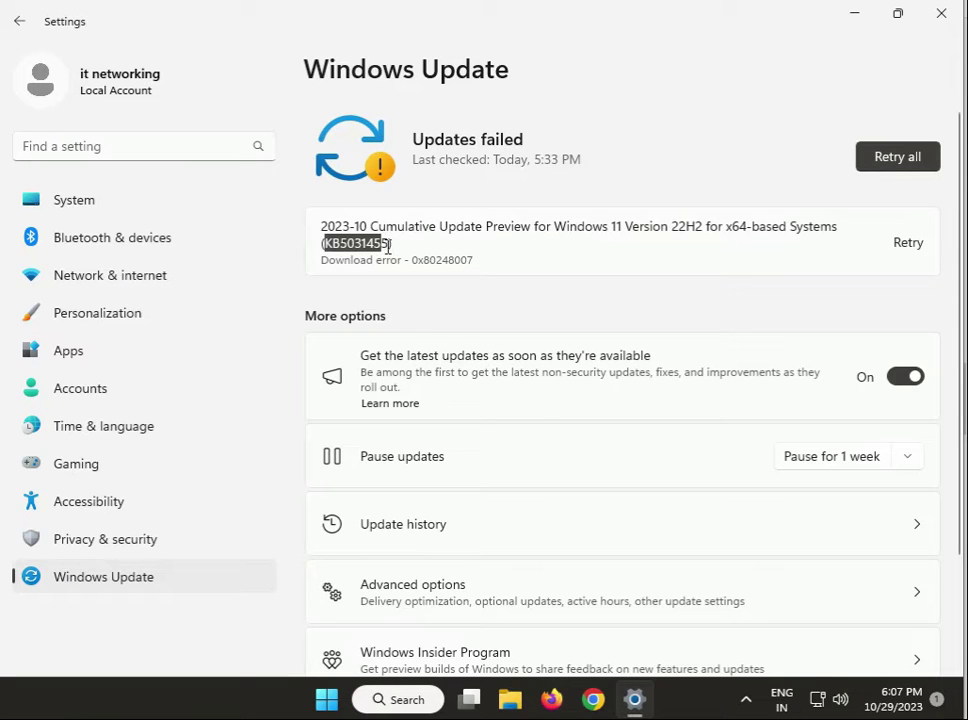
{"action": "left_click_drag", "start_coordinate": [388, 246], "coordinate": [325, 241]}
{"action": "left_click", "coordinate": [945, 15]}
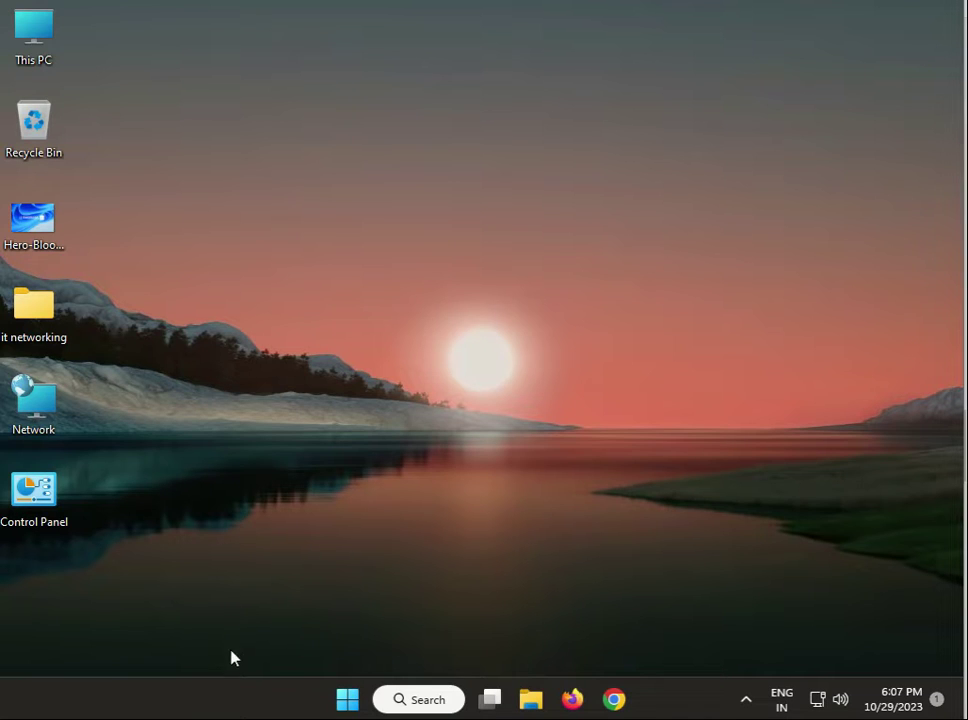
Open Task Manager and look through its list of startup apps.
{"action": "right_click", "coordinate": [224, 704]}
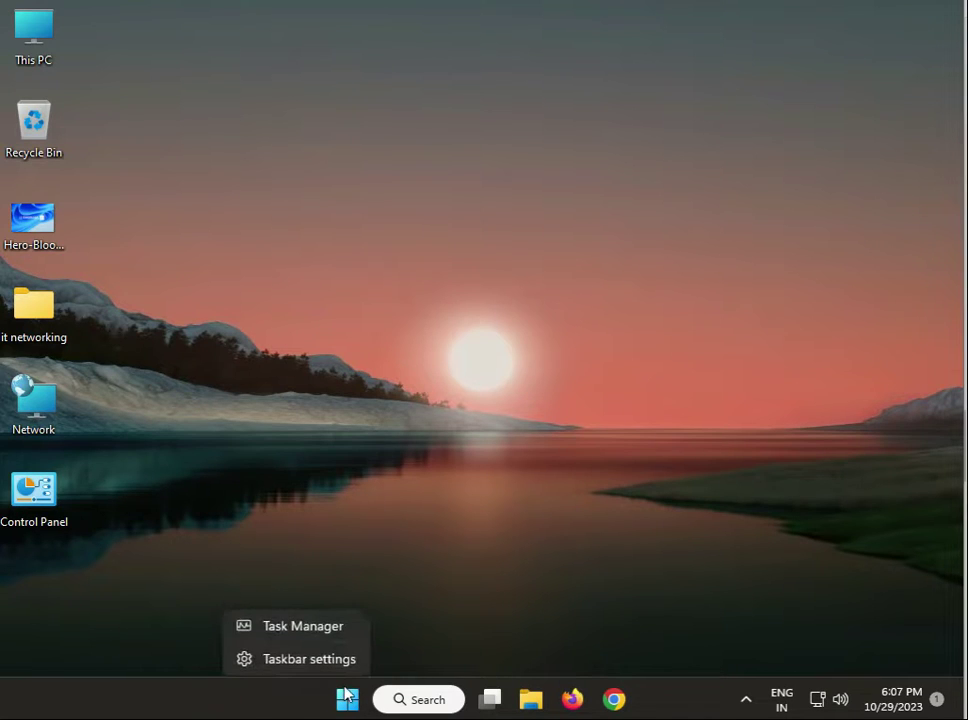
{"action": "left_click", "coordinate": [322, 628]}
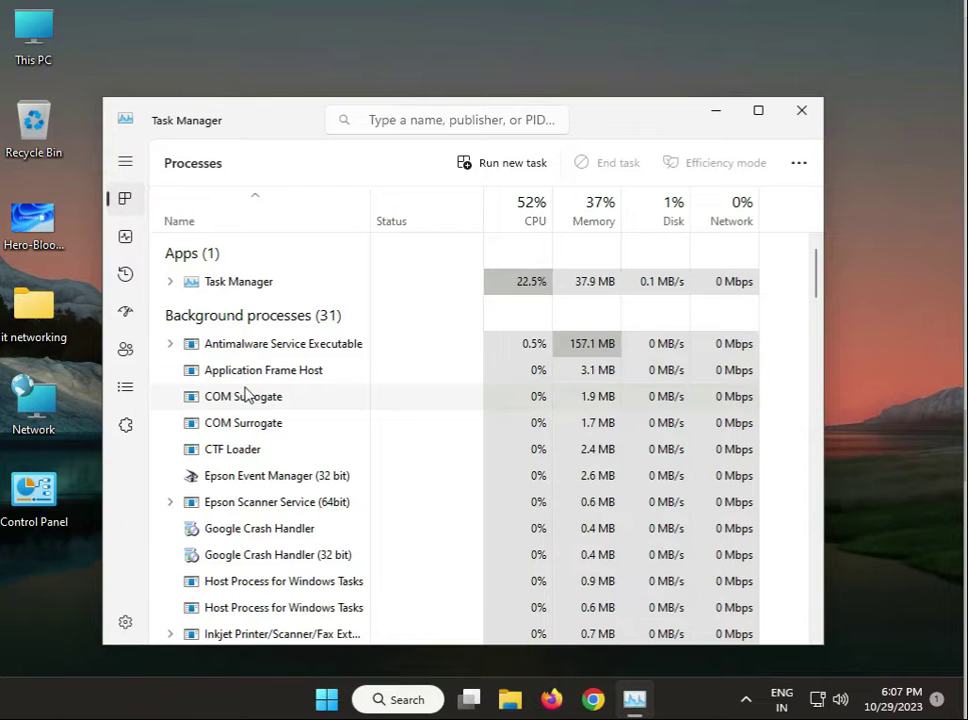
{"action": "left_click", "coordinate": [125, 236]}
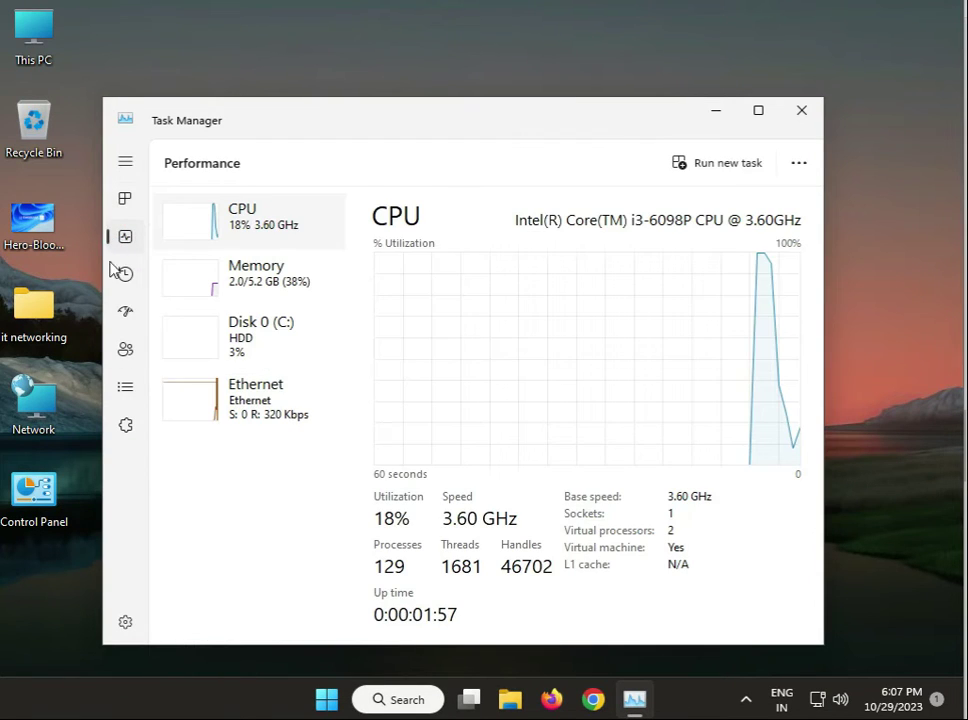
{"action": "left_click", "coordinate": [123, 278]}
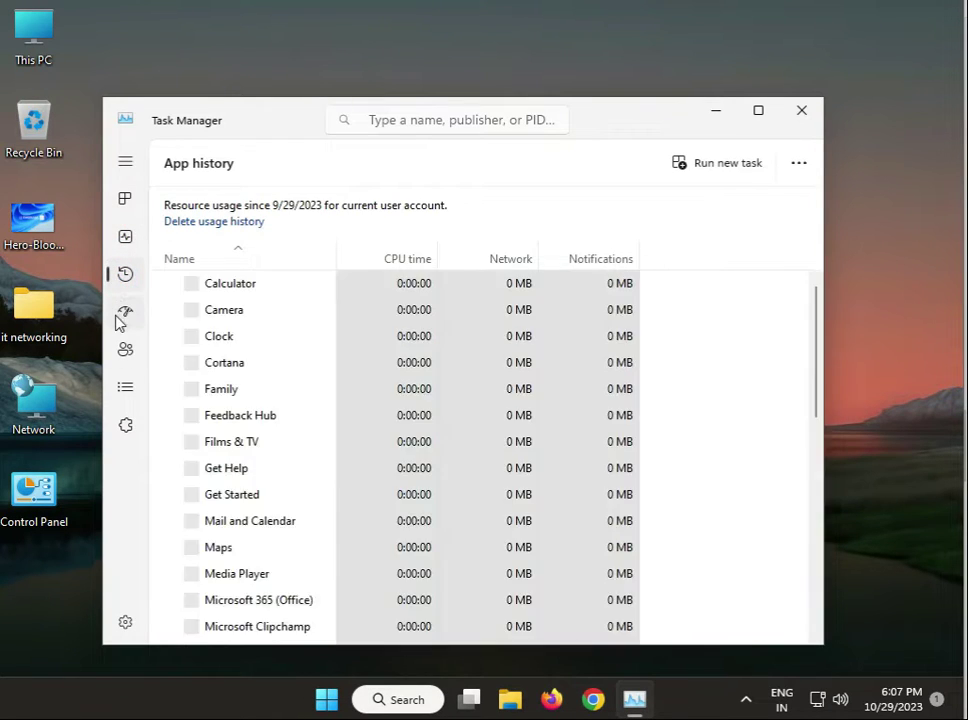
{"action": "left_click", "coordinate": [120, 318]}
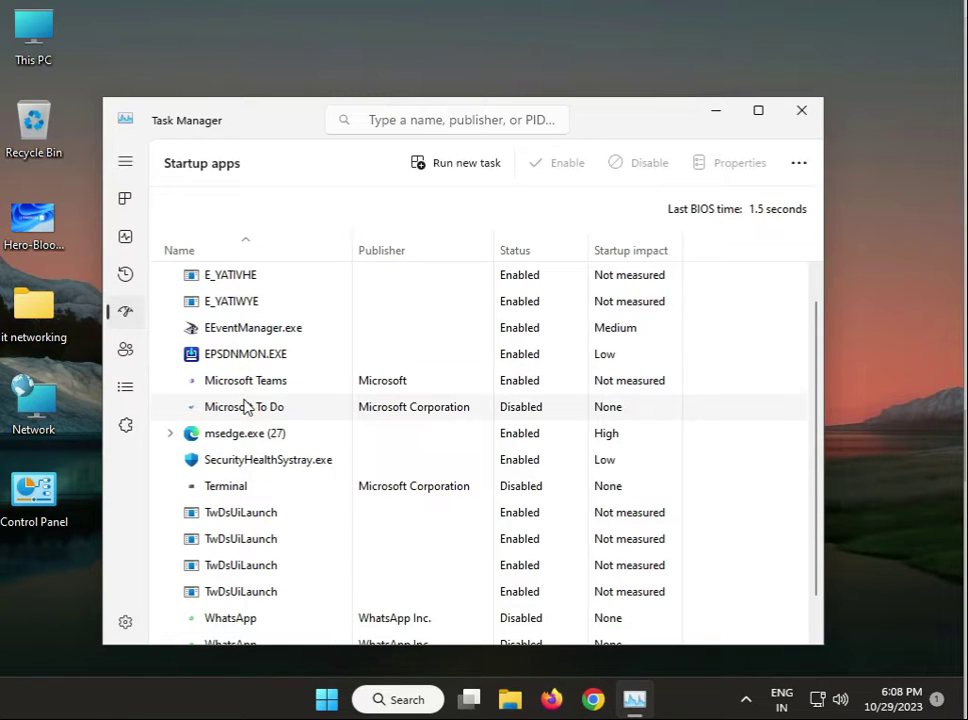
{"action": "scroll", "coordinate": [245, 405], "scroll_direction": "down", "scroll_amount": 1}
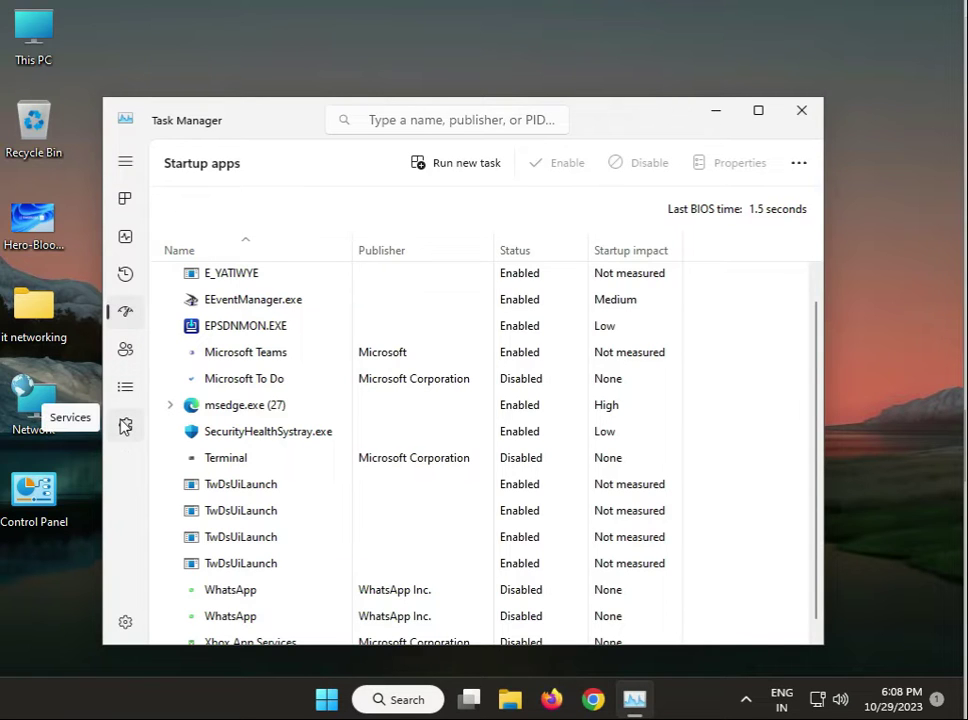
{"action": "scroll", "coordinate": [260, 430], "scroll_direction": "down", "scroll_amount": 1}
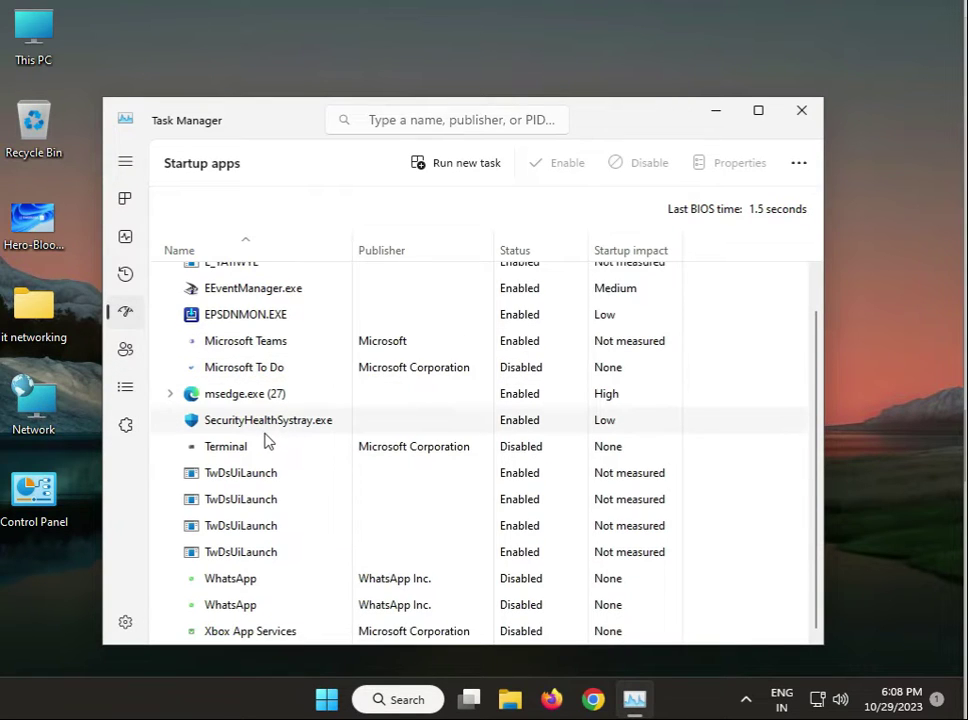
Disable the msedge.exe group from running at startup.
{"action": "left_click", "coordinate": [170, 394]}
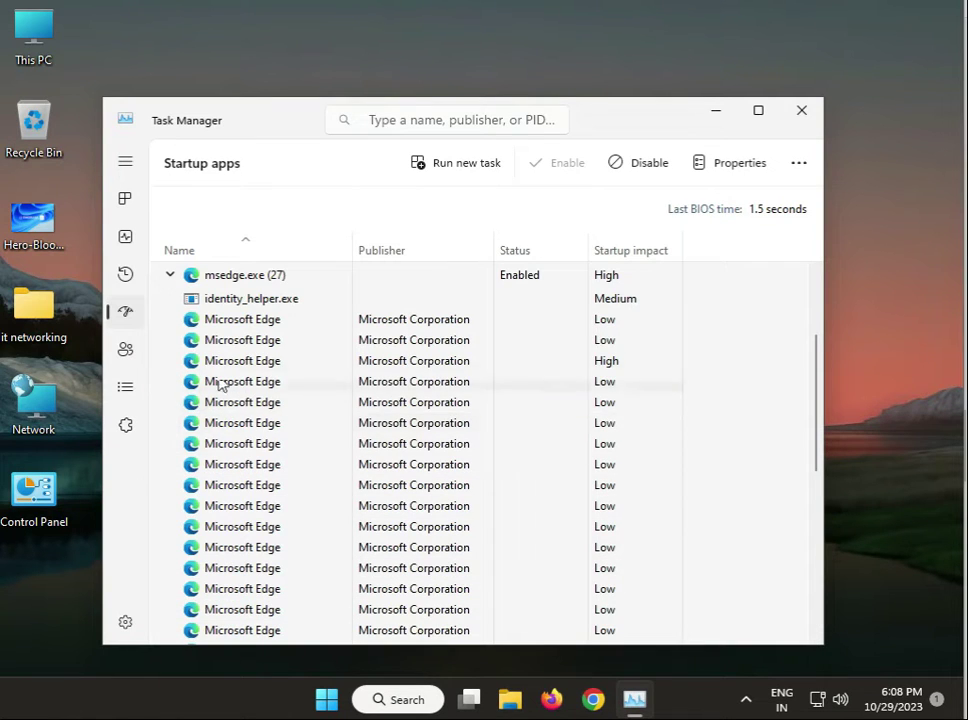
{"action": "left_click", "coordinate": [170, 276]}
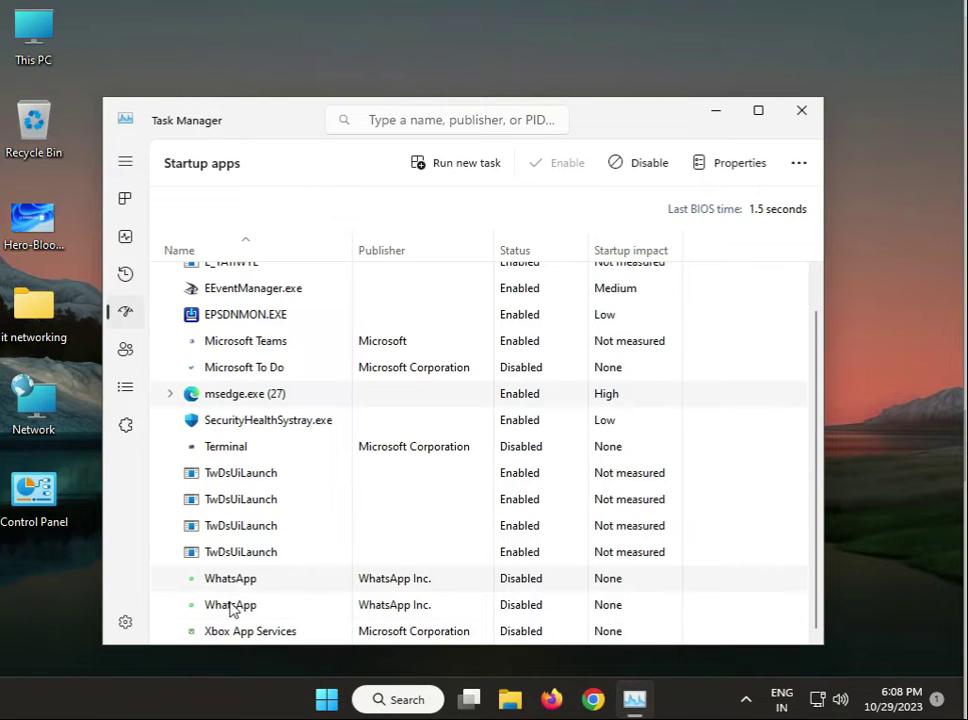
{"action": "left_click", "coordinate": [243, 631]}
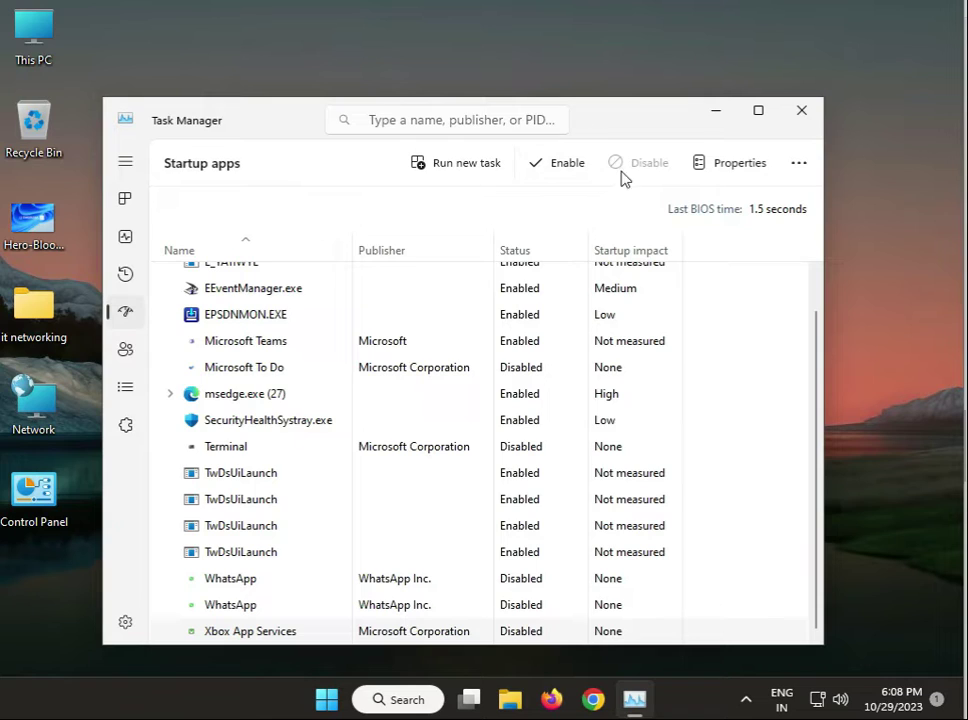
{"action": "left_click", "coordinate": [255, 393]}
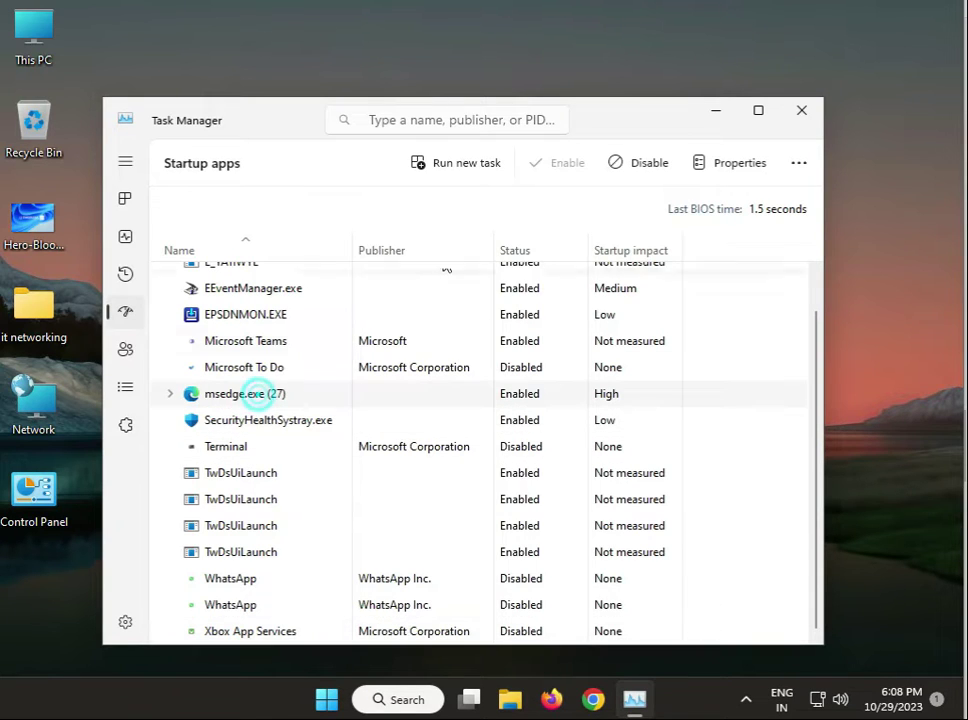
{"action": "left_click", "coordinate": [648, 166]}
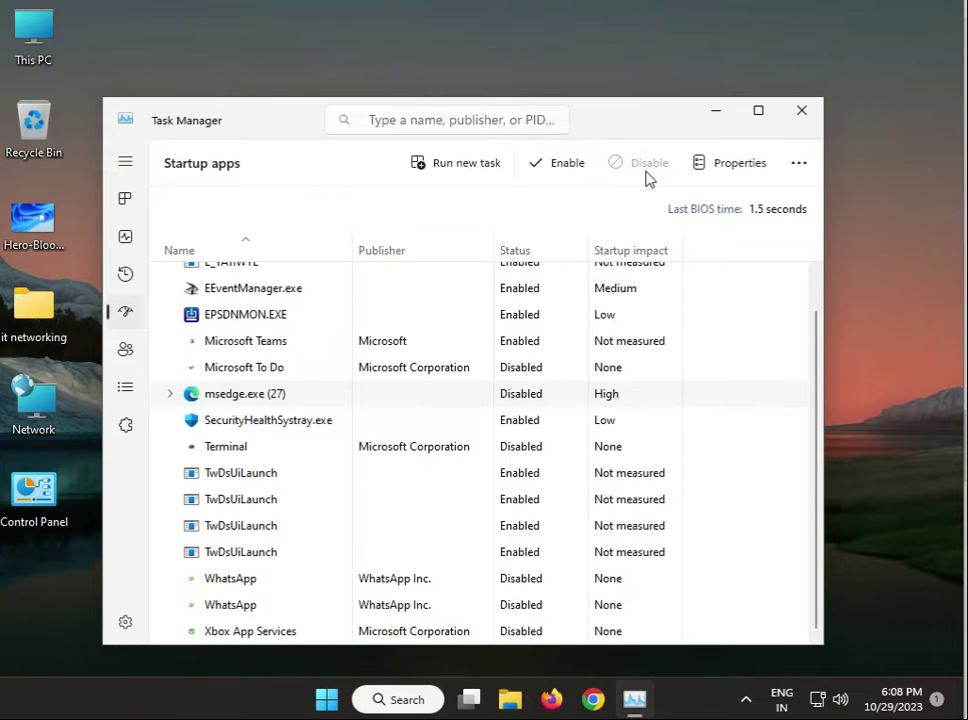
Check the other startup entries, including EPSDNMON.EXE, and close Task Manager.
{"action": "scroll", "coordinate": [242, 445], "scroll_direction": "up", "scroll_amount": 1}
{"action": "left_click", "coordinate": [231, 344]}
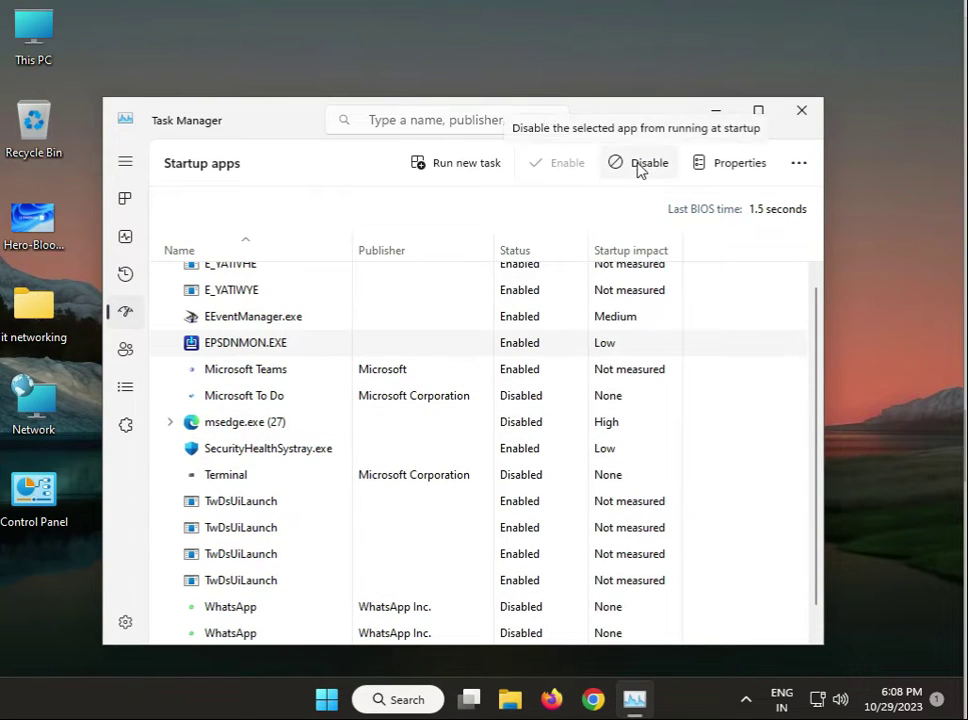
{"action": "scroll", "coordinate": [233, 452], "scroll_direction": "up", "scroll_amount": 1}
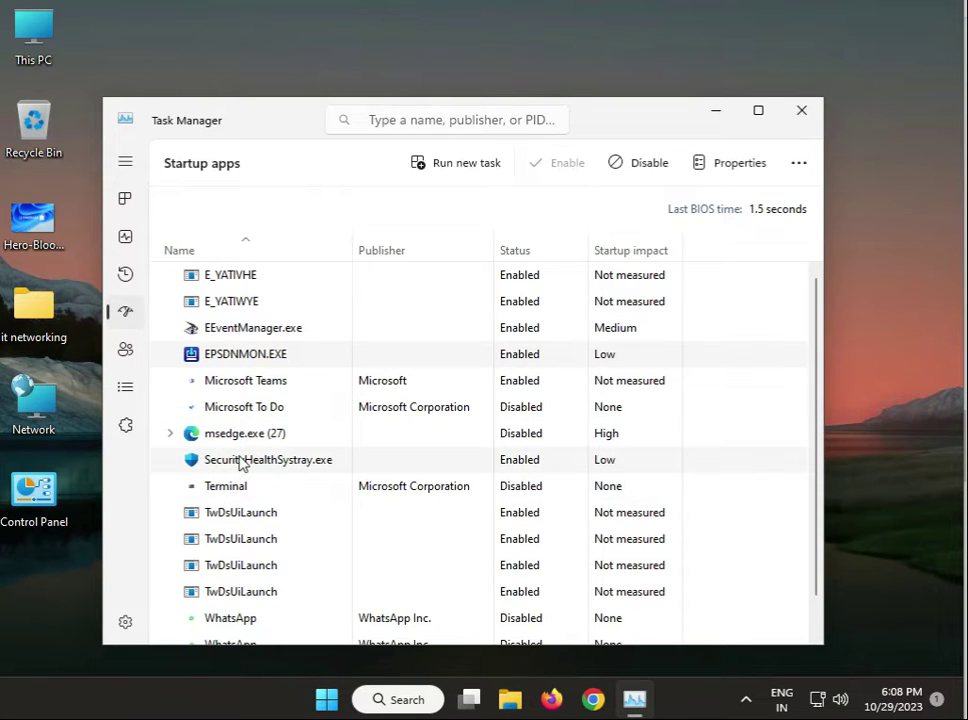
{"action": "left_click", "coordinate": [801, 110]}
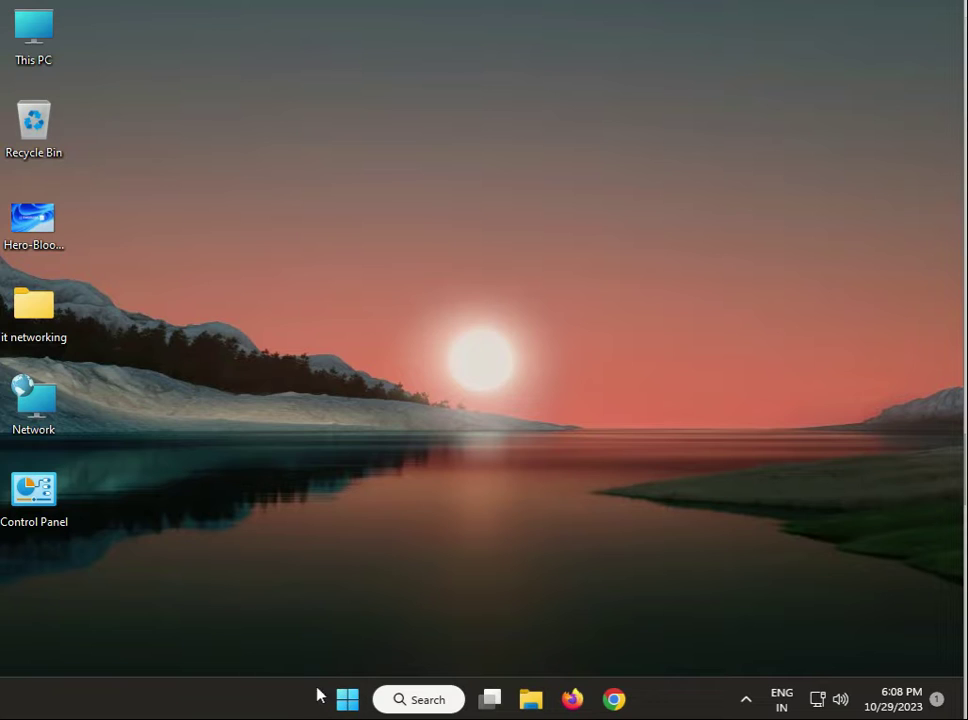
Find Control Panel through the Windows search and open it.
{"action": "left_click", "coordinate": [355, 706]}
{"action": "type", "text": "c"}
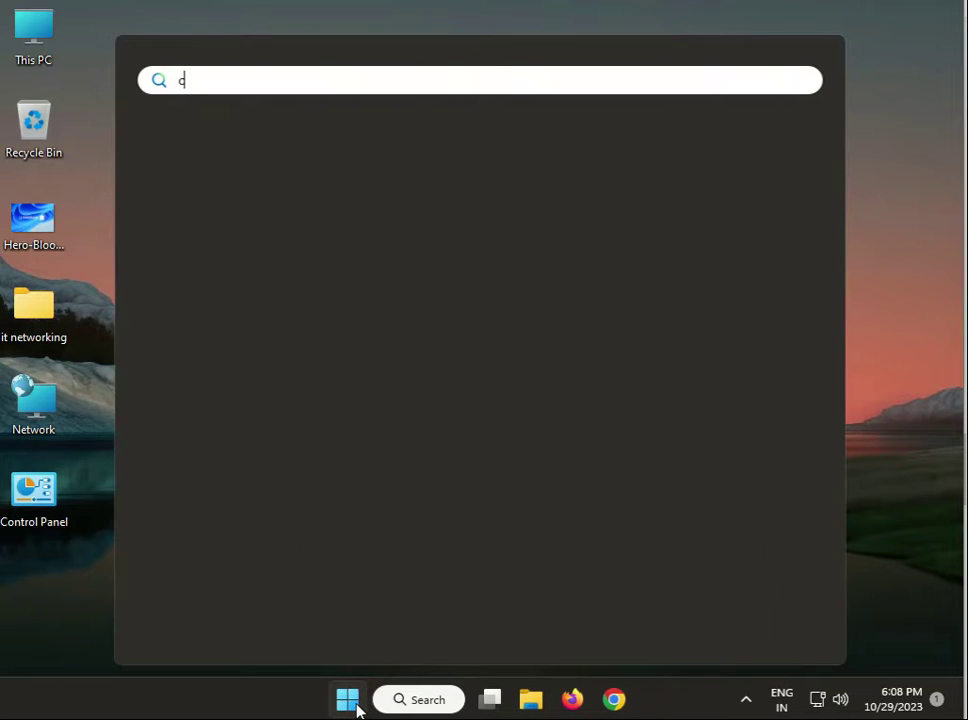
{"action": "type", "text": "omt"}
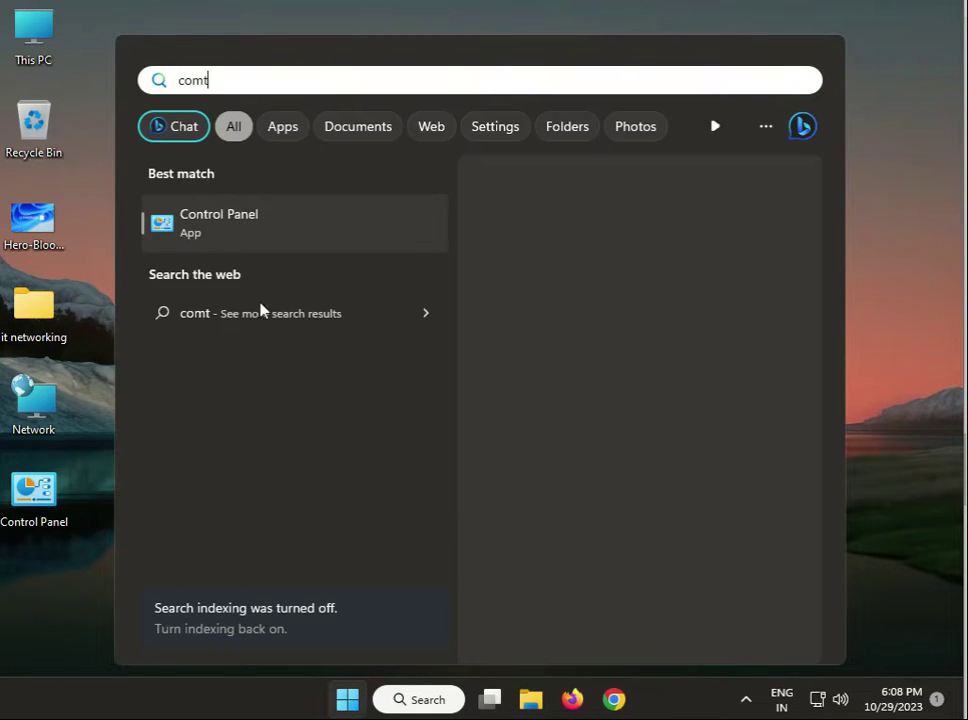
{"action": "key", "text": "Escape"}
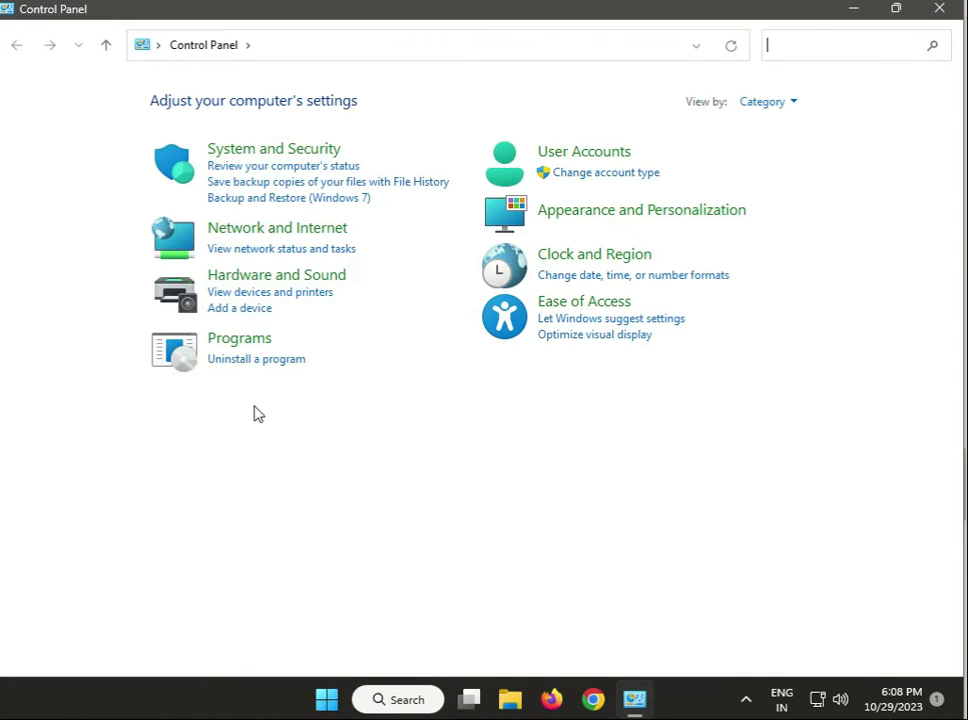
Show Control Panel by category and open the Hardware and Sound category.
{"action": "left_click", "coordinate": [779, 103]}
{"action": "left_click", "coordinate": [769, 125]}
{"action": "left_click", "coordinate": [296, 276]}
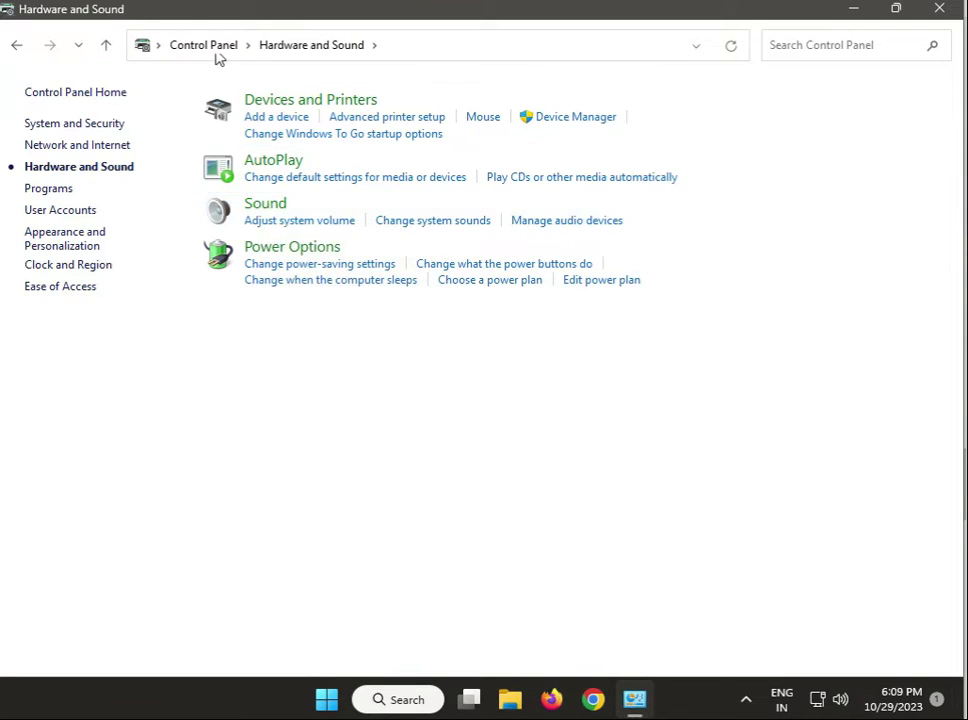
Return to the Control Panel home and change its view to Large icons.
{"action": "left_click", "coordinate": [205, 45]}
{"action": "left_click", "coordinate": [793, 103]}
{"action": "left_click", "coordinate": [779, 157]}
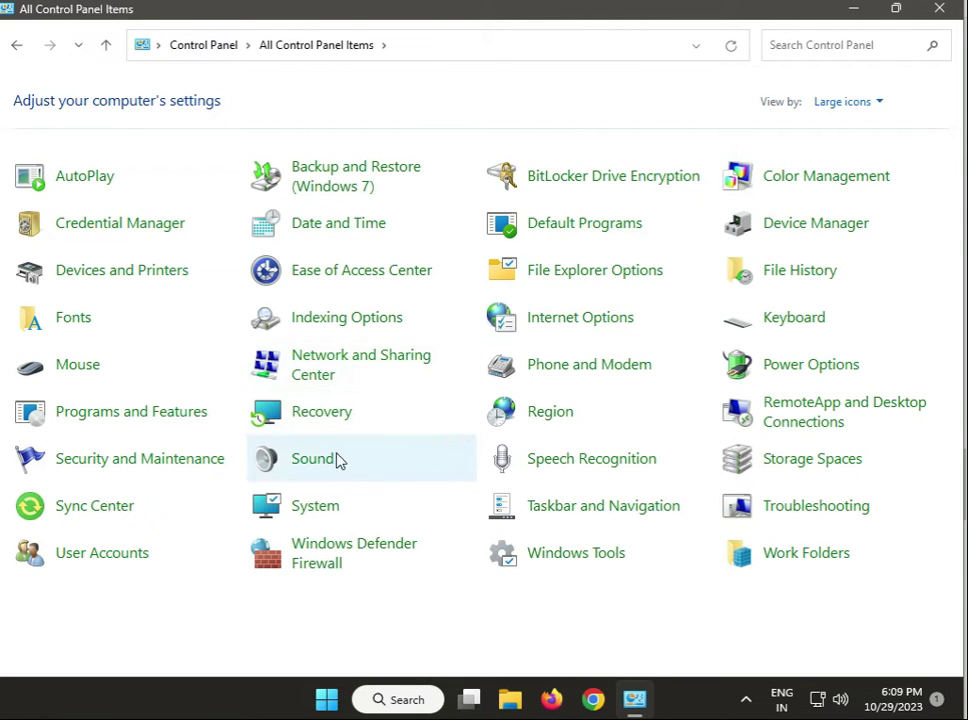
Open Power Options and check the display turn-off choices of the Balanced plan.
{"action": "left_click", "coordinate": [810, 370]}
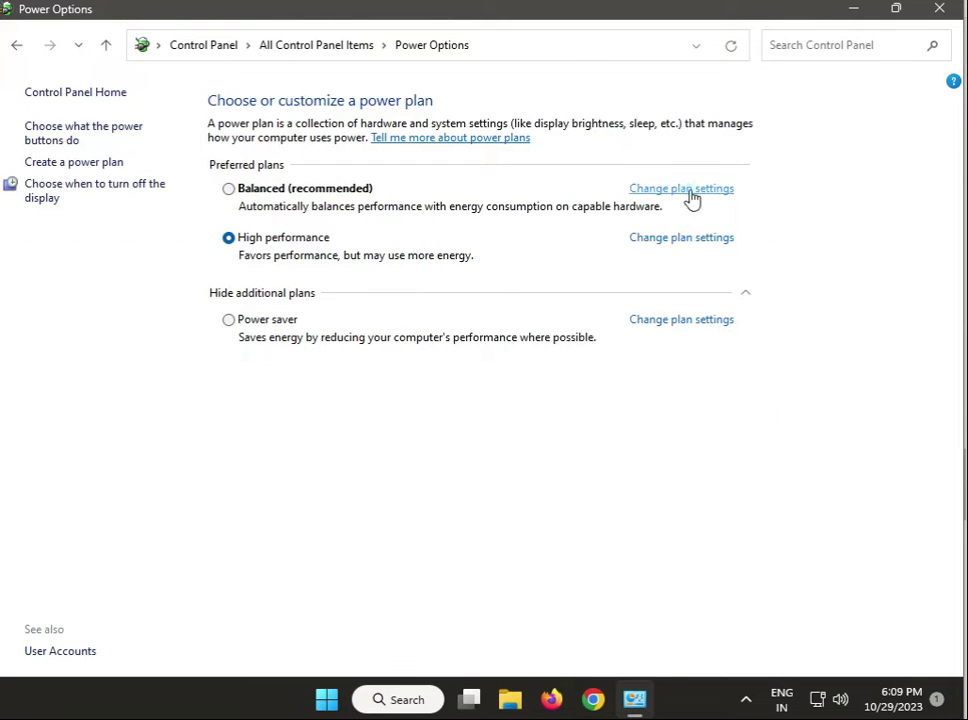
{"action": "left_click", "coordinate": [689, 190]}
{"action": "left_click", "coordinate": [410, 170]}
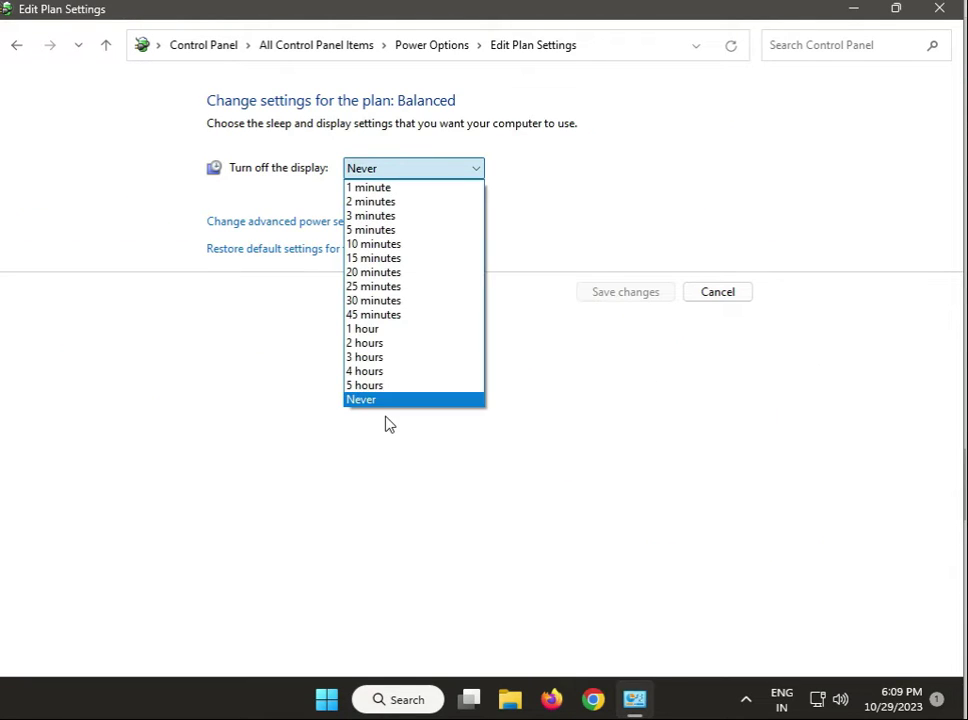
{"action": "left_click", "coordinate": [498, 443]}
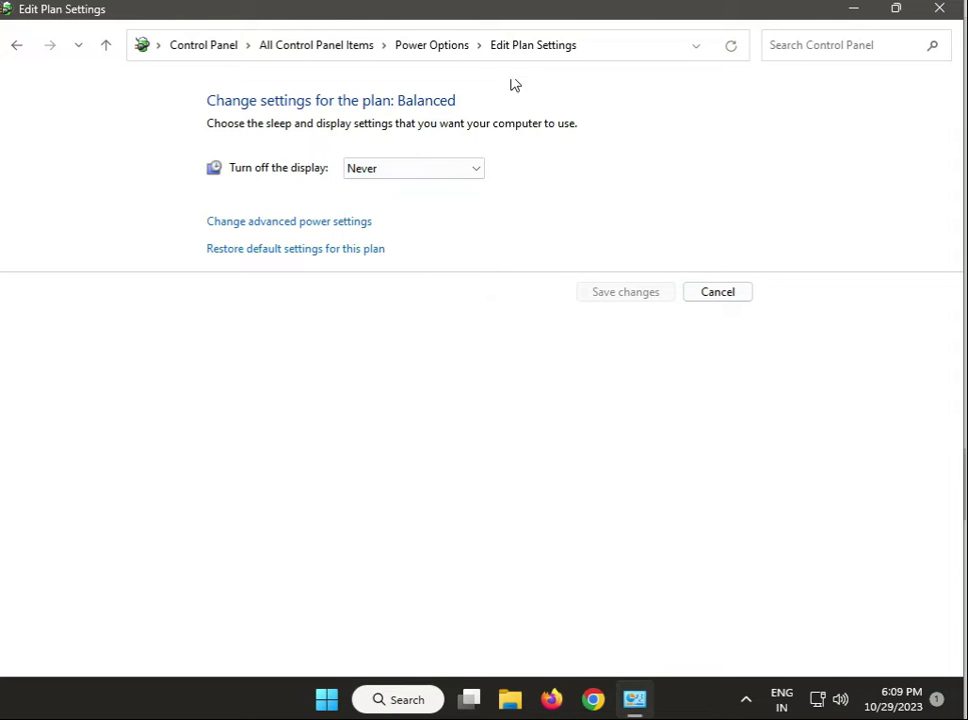
Check the plan settings of High performance and Power saver, and close Control Panel.
{"action": "left_click", "coordinate": [448, 54]}
{"action": "left_click", "coordinate": [702, 241]}
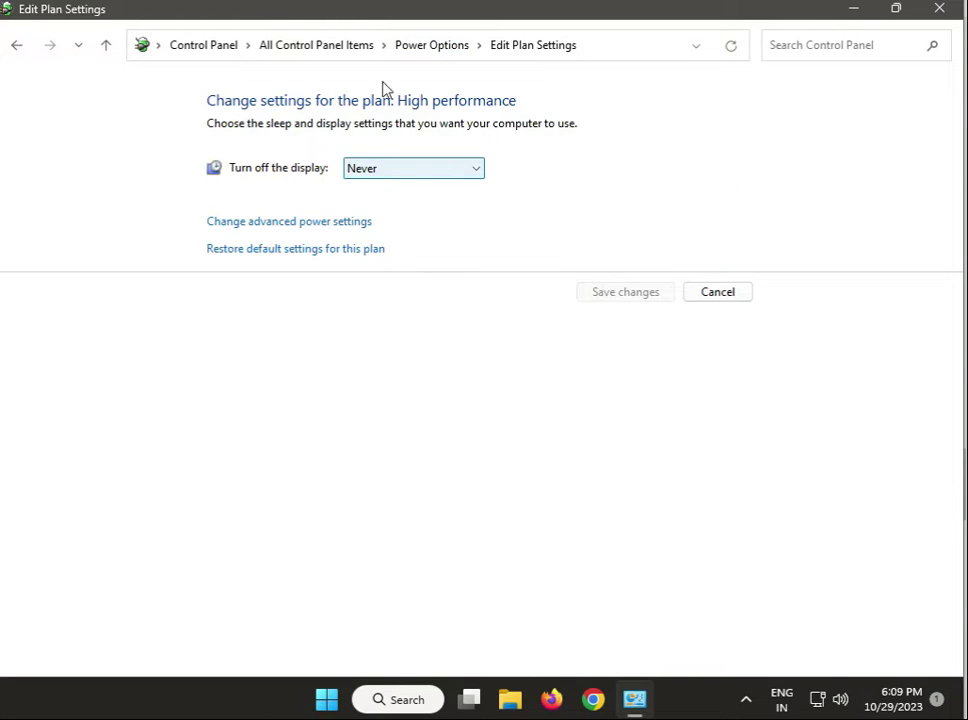
{"action": "left_click", "coordinate": [414, 48]}
{"action": "left_click", "coordinate": [676, 322]}
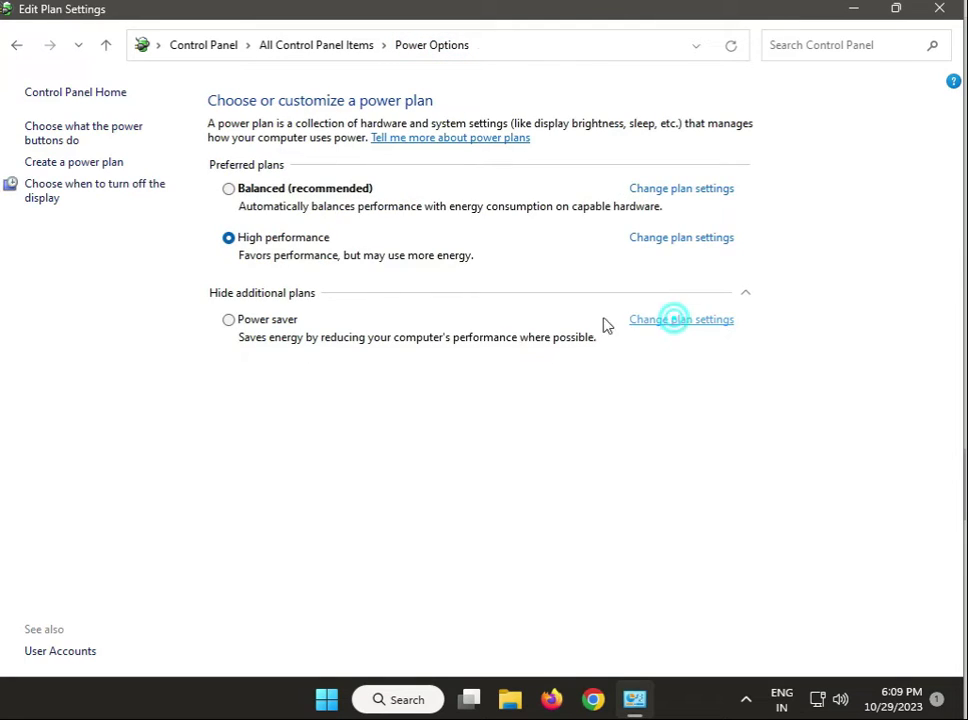
{"action": "left_click", "coordinate": [452, 48]}
{"action": "left_click", "coordinate": [939, 10]}
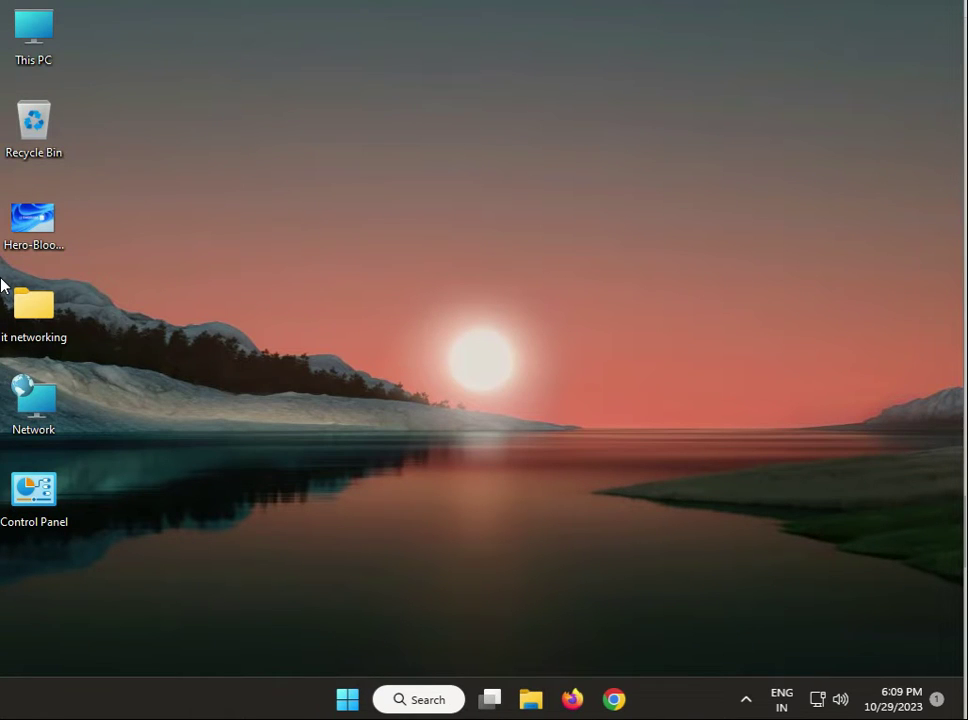
{"action": "left_click", "coordinate": [346, 699]}
{"action": "type", "text": "win"}
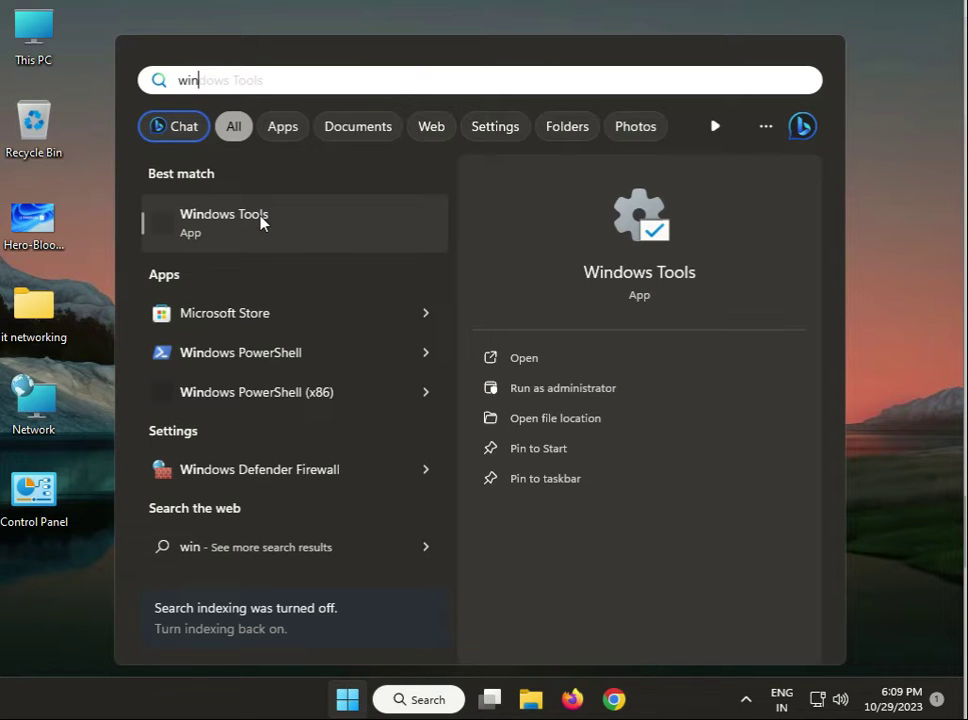
{"action": "type", "text": "do"}
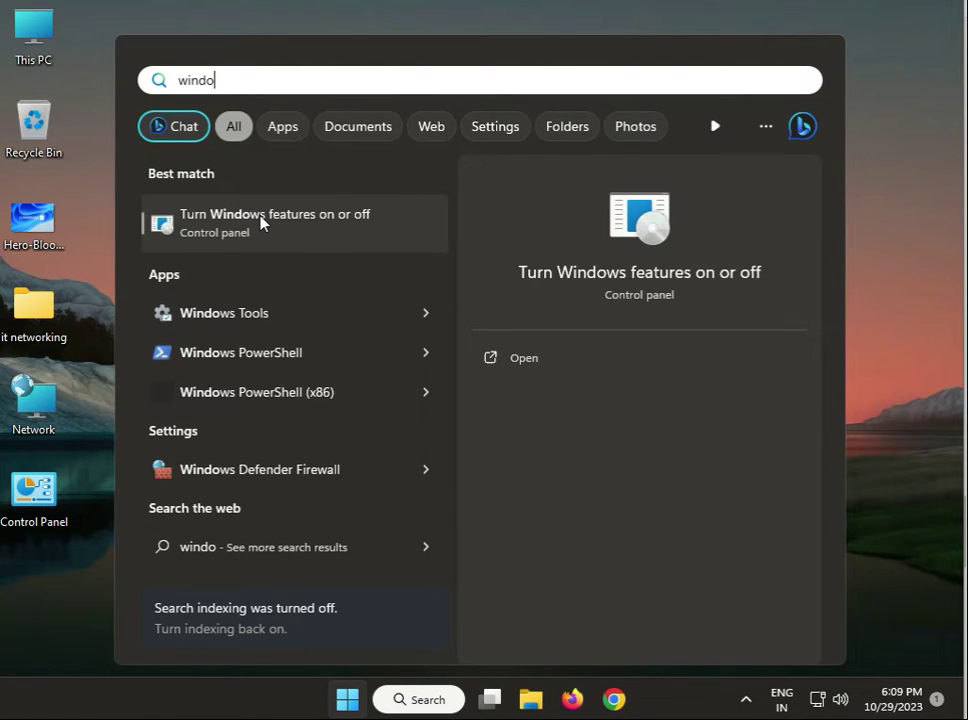
{"action": "key", "text": "BackSpace"}
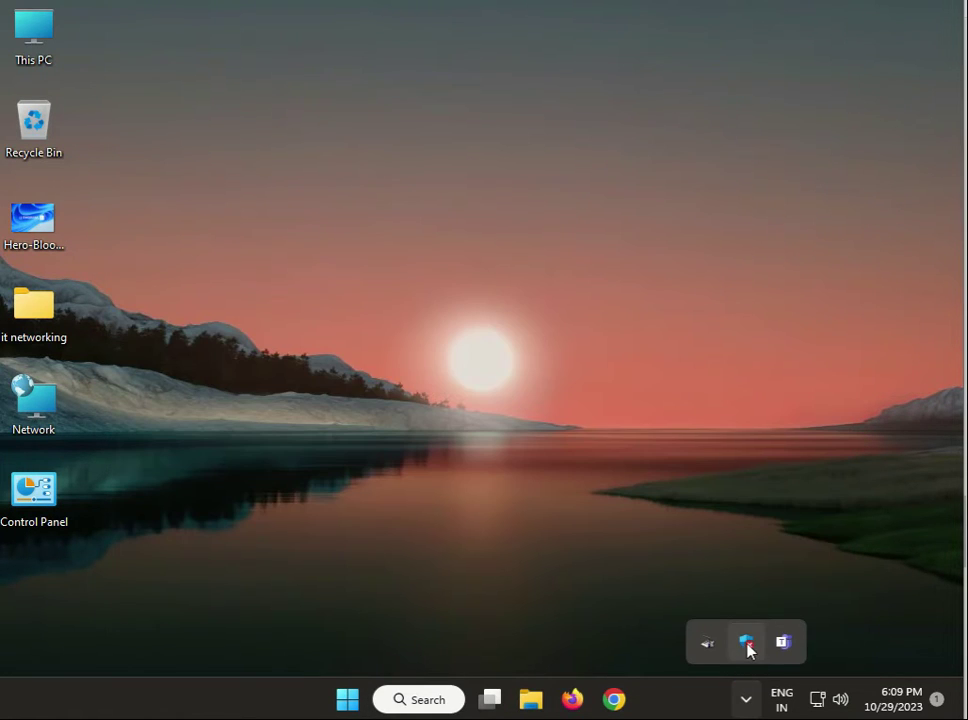
Open Windows Security from its notification area entry and go to Virus & threat protection.
{"action": "left_click", "coordinate": [747, 646]}
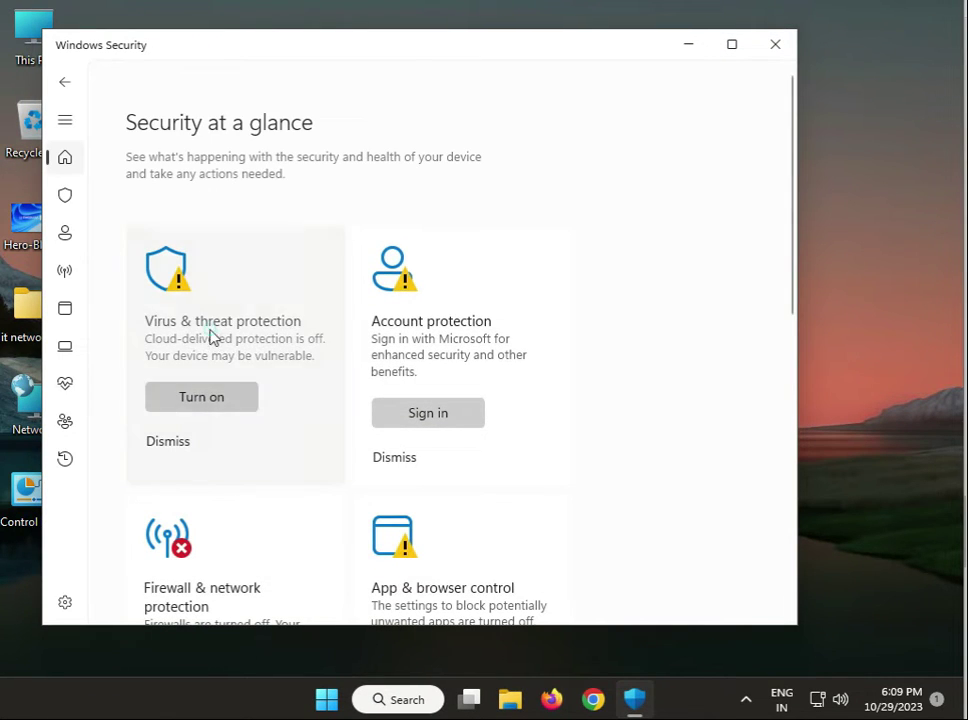
{"action": "left_click", "coordinate": [210, 338]}
{"action": "scroll", "coordinate": [255, 410], "scroll_direction": "down", "scroll_amount": 1}
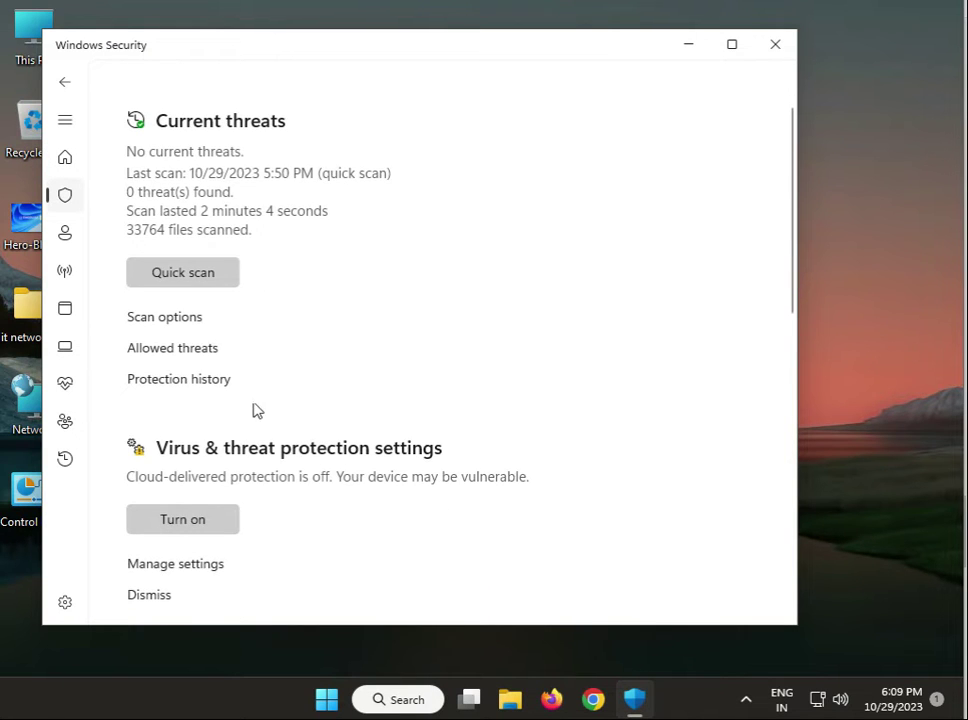
Open the scan options and select Microsoft Defender Antivirus (offline scan) as the scan type.
{"action": "left_click", "coordinate": [195, 317]}
{"action": "scroll", "coordinate": [185, 453], "scroll_direction": "down", "scroll_amount": 1}
{"action": "scroll", "coordinate": [185, 453], "scroll_direction": "down", "scroll_amount": 3}
{"action": "left_click", "coordinate": [139, 300]}
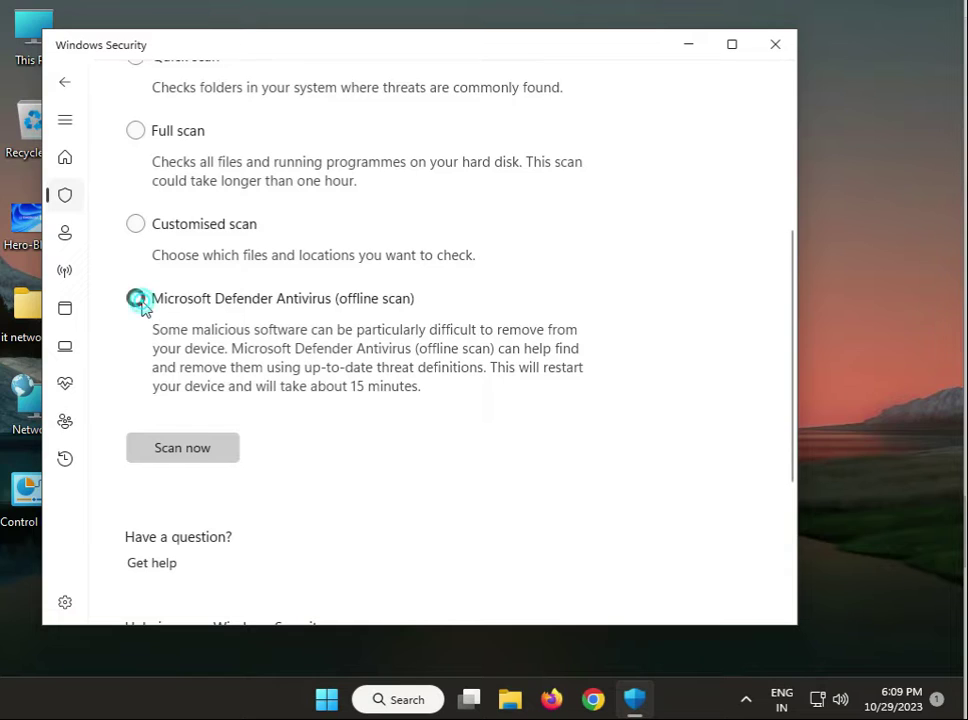
{"action": "left_click", "coordinate": [325, 391]}
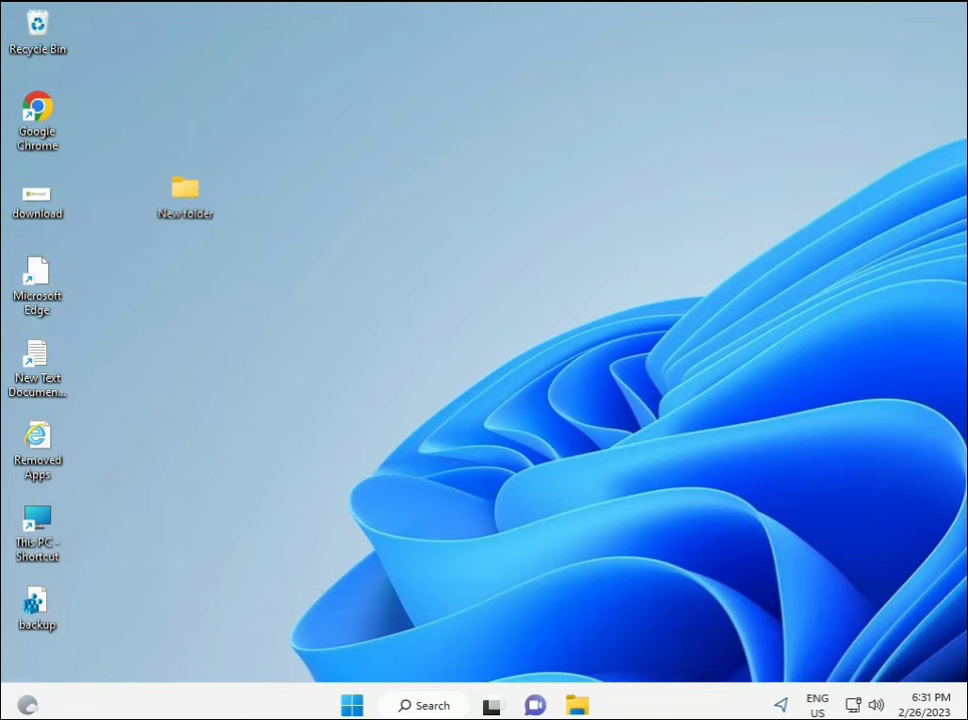
Find Command Prompt by searching for cmd, run it as administrator and allow it to make changes.
{"action": "left_click", "coordinate": [352, 705]}
{"action": "left_click", "coordinate": [392, 707]}
{"action": "type", "text": "cmd"}
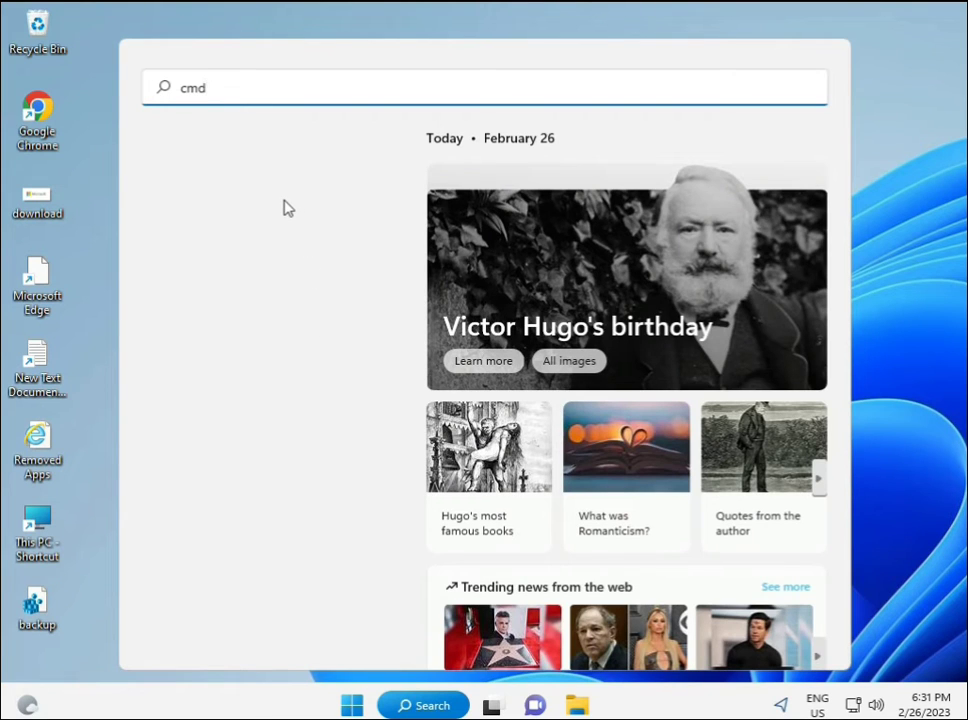
{"action": "left_click", "coordinate": [215, 235]}
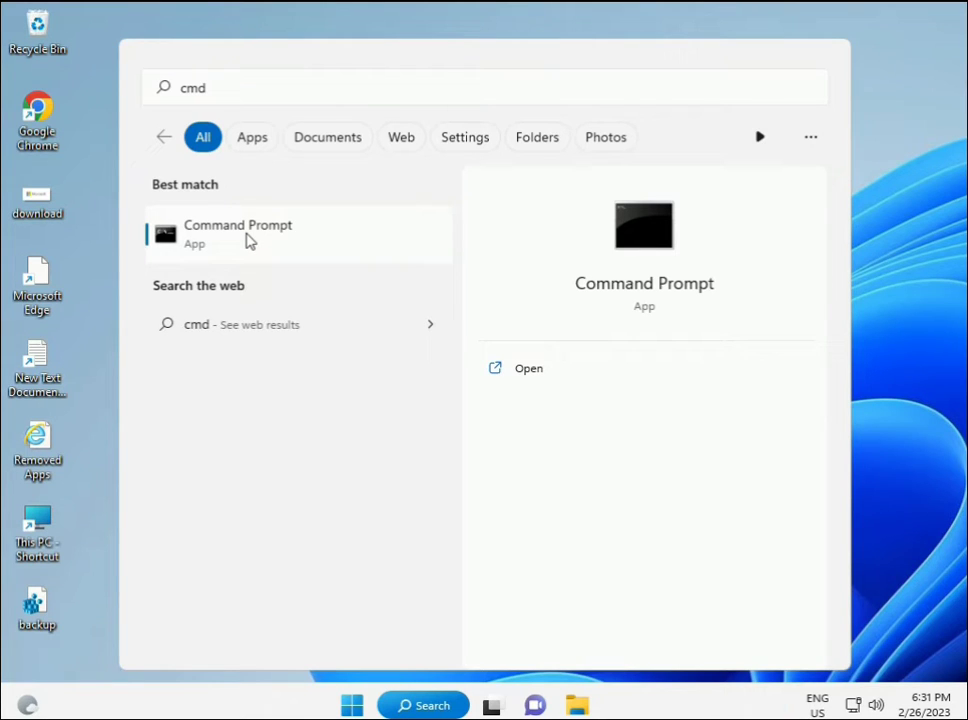
{"action": "right_click", "coordinate": [250, 241]}
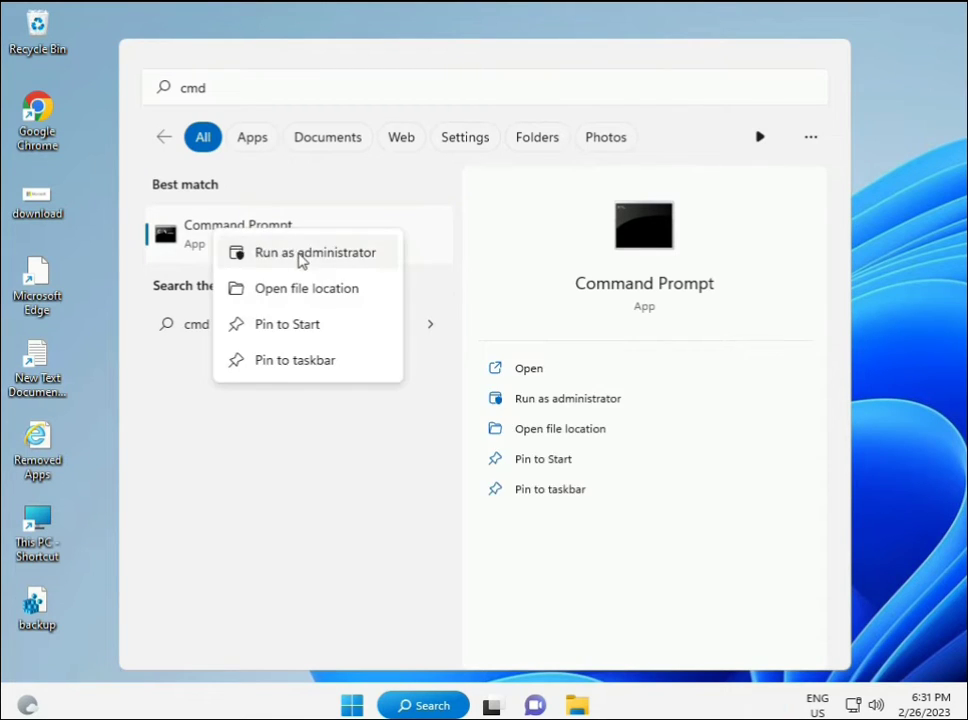
{"action": "left_click", "coordinate": [302, 259]}
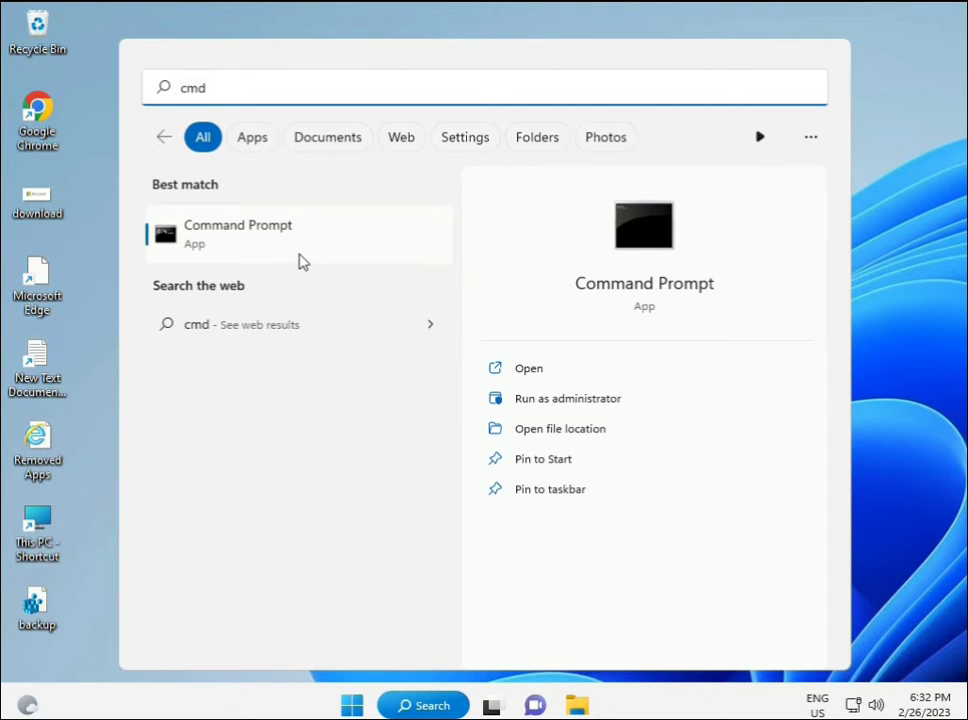
{"action": "key", "text": "ctrl+shift+Return"}
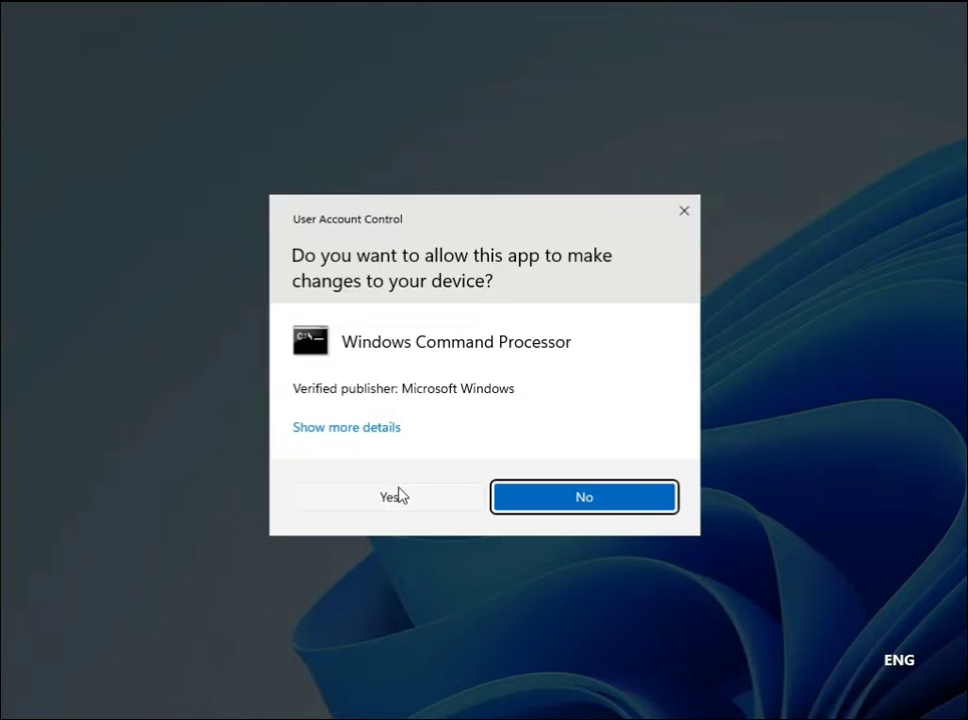
{"action": "left_click", "coordinate": [398, 494]}
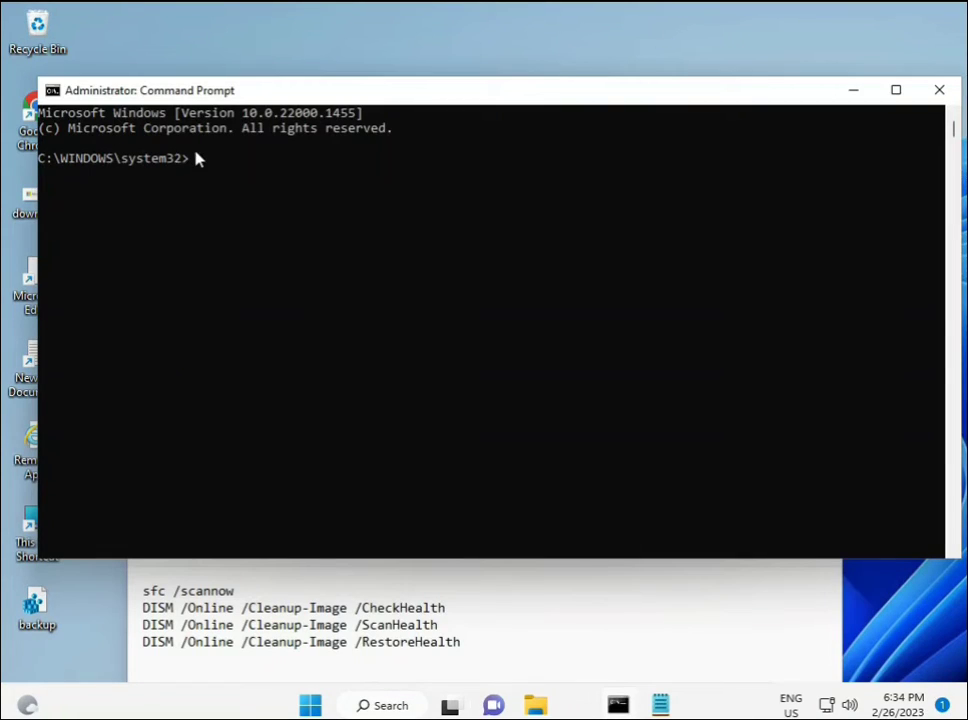
Run the system file check sfc /scannow in Command Prompt.
{"action": "left_click", "coordinate": [196, 158]}
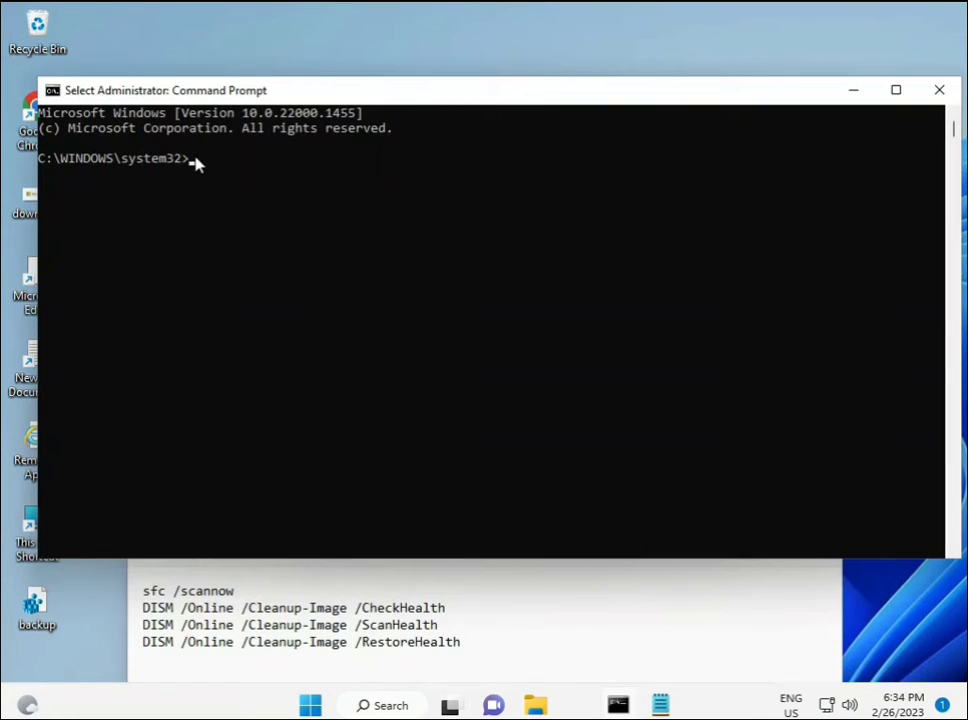
{"action": "type", "text": "sca"}
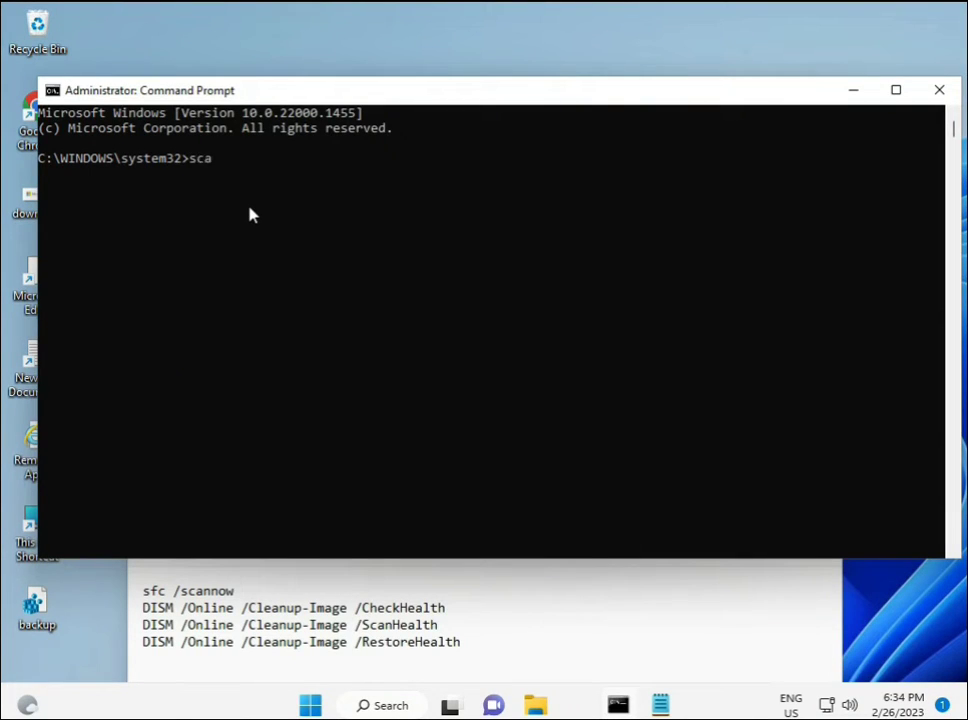
{"action": "key", "text": "BackSpace"}
{"action": "key", "text": "BackSpace"}
{"action": "key", "text": "BackSpace"}
{"action": "type", "text": "sfc /scannow"}
{"action": "key", "text": "Return"}
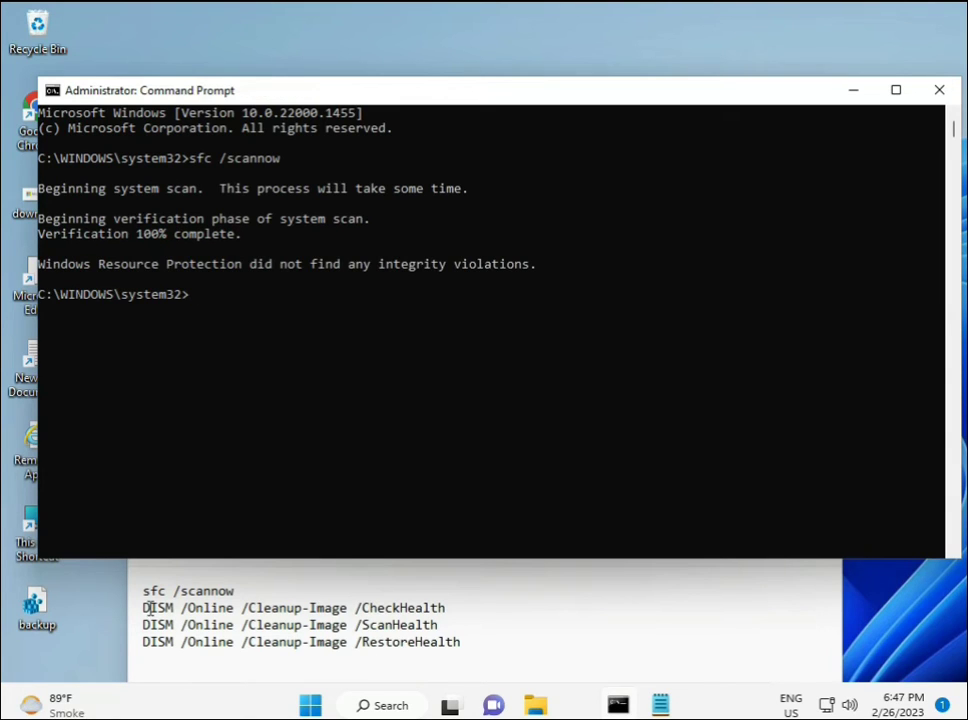
Copy DISM /Online /Cleanup-Image /CheckHealth from the Notepad document and run it in Command Prompt.
{"action": "left_click", "coordinate": [148, 606]}
{"action": "left_click_drag", "start_coordinate": [143, 607], "coordinate": [454, 607]}
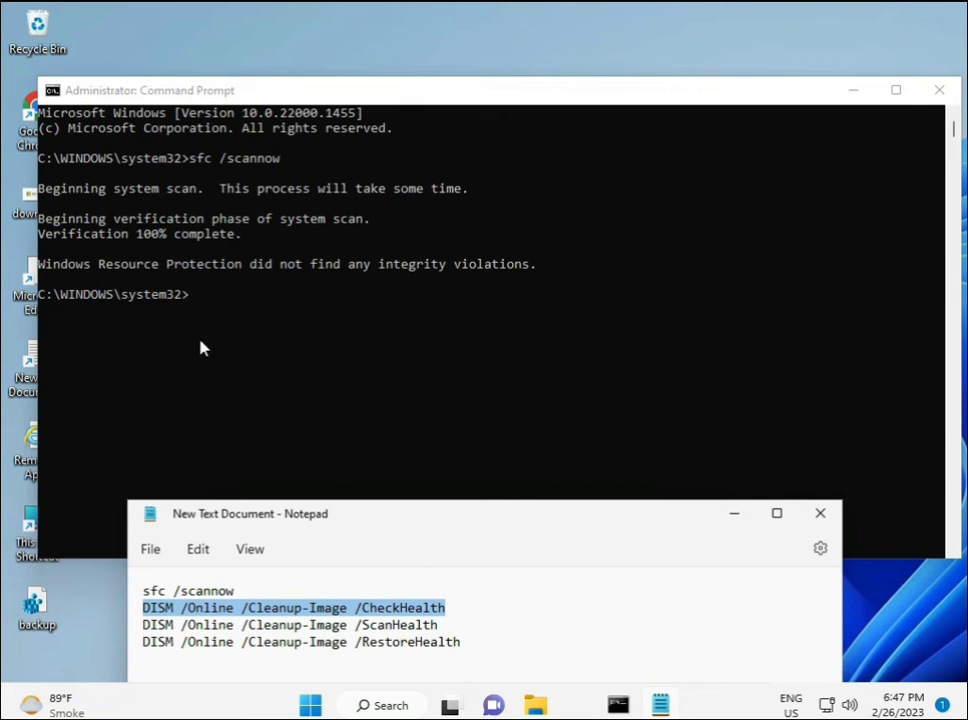
{"action": "right_click", "coordinate": [261, 614]}
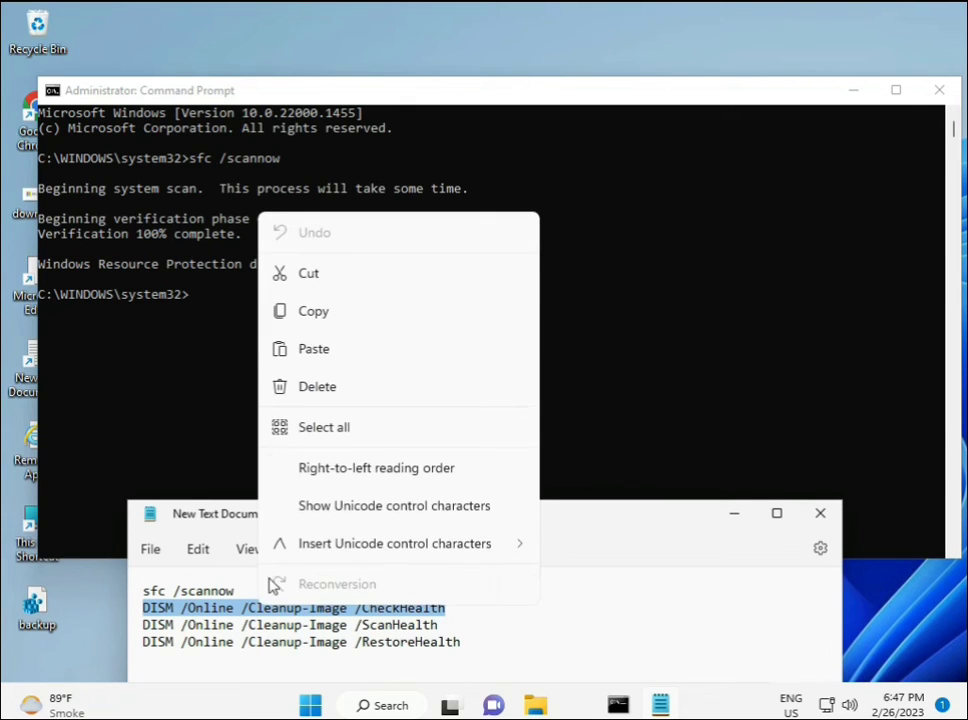
{"action": "left_click", "coordinate": [305, 316]}
{"action": "left_click", "coordinate": [197, 304]}
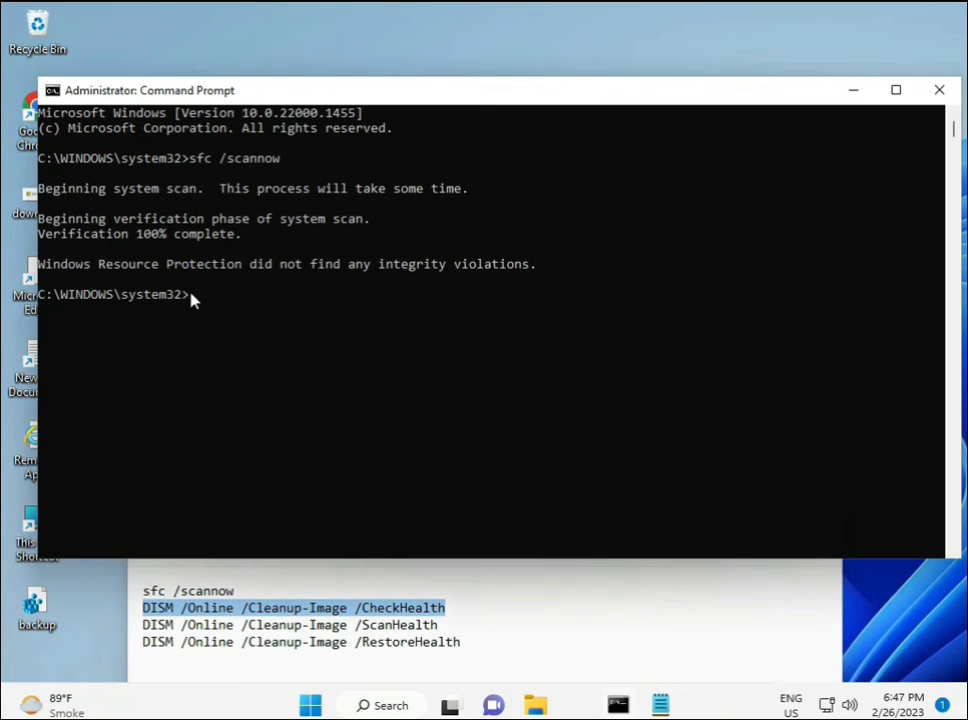
{"action": "right_click", "coordinate": [80, 94]}
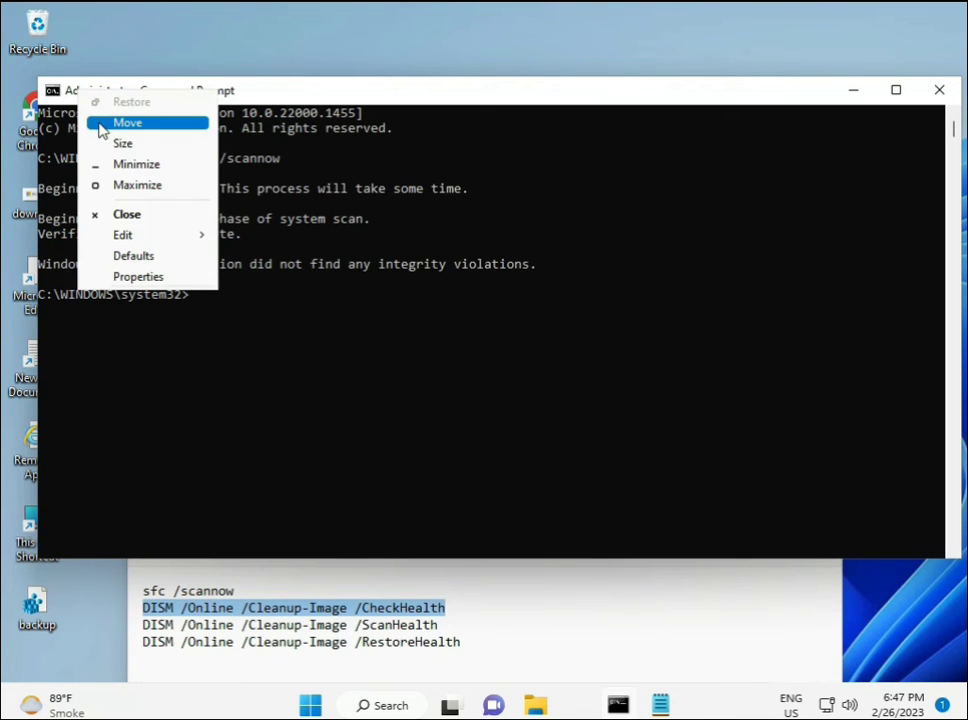
{"action": "mouse_move", "coordinate": [164, 234]}
{"action": "left_click", "coordinate": [261, 276]}
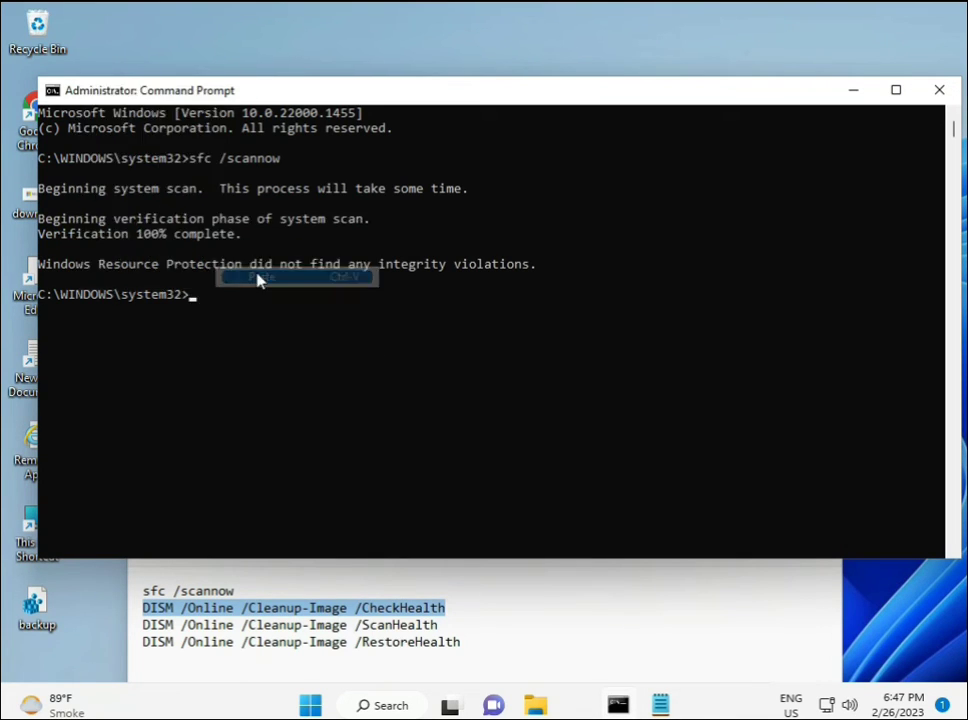
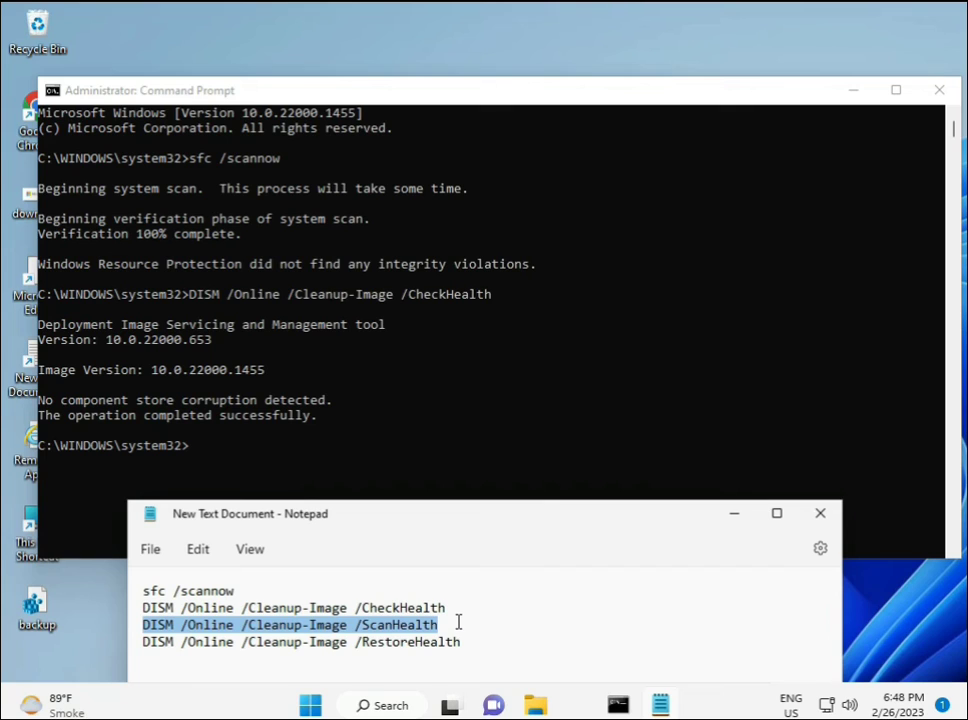
Copy DISM /Online /Cleanup-Image /ScanHealth from Notepad, run it in Command Prompt and check its completion line.
{"action": "right_click", "coordinate": [427, 627]}
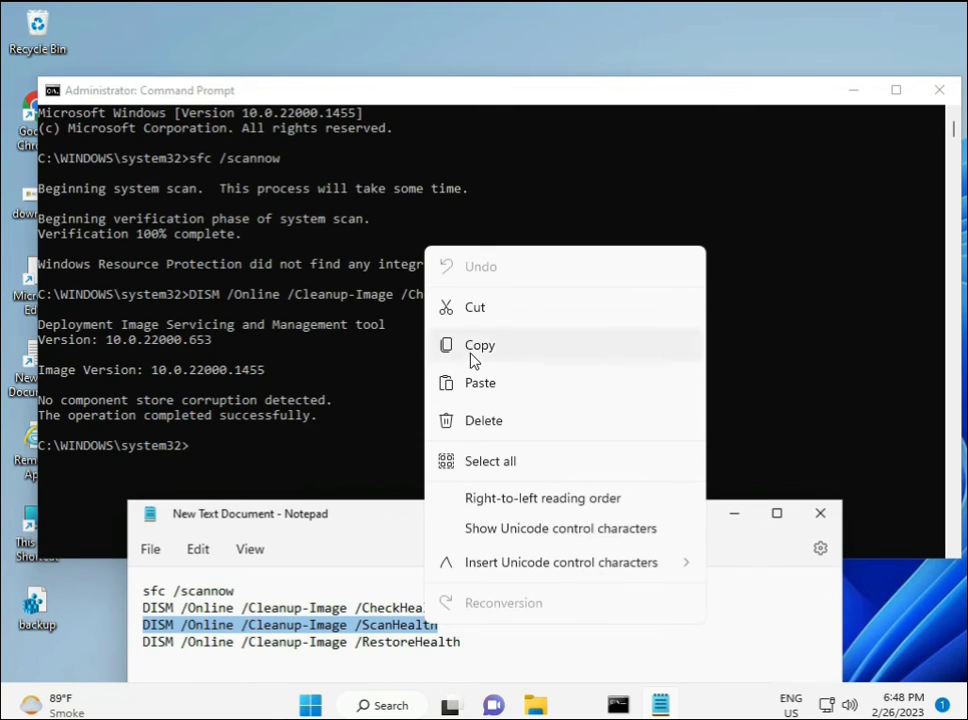
{"action": "left_click", "coordinate": [473, 345]}
{"action": "left_click", "coordinate": [228, 459]}
{"action": "left_click", "coordinate": [196, 455]}
{"action": "right_click", "coordinate": [196, 455]}
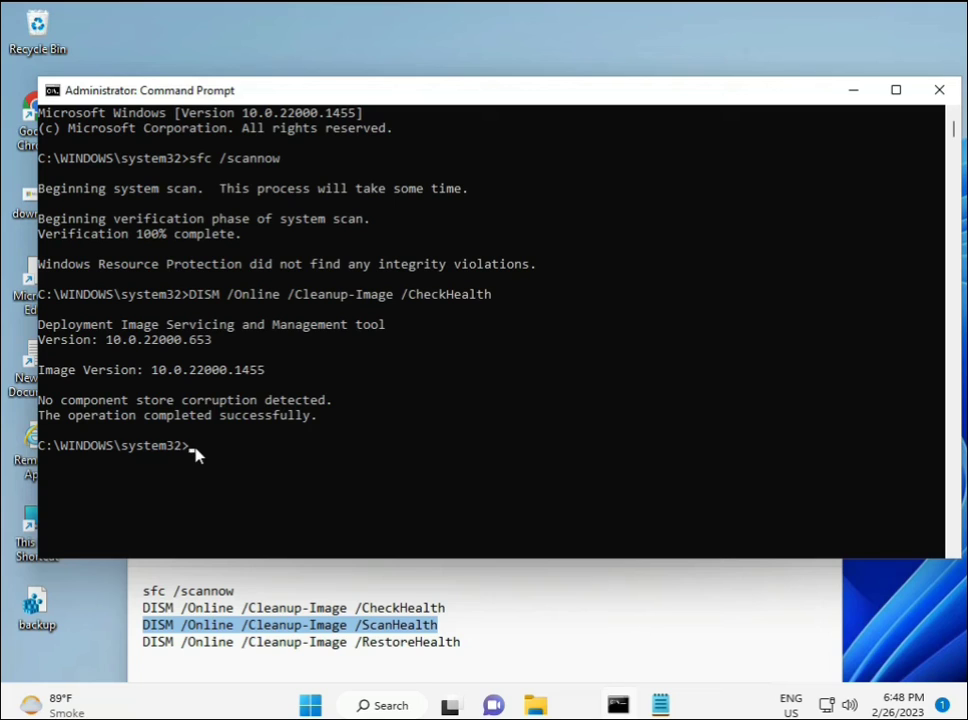
{"action": "right_click", "coordinate": [196, 455]}
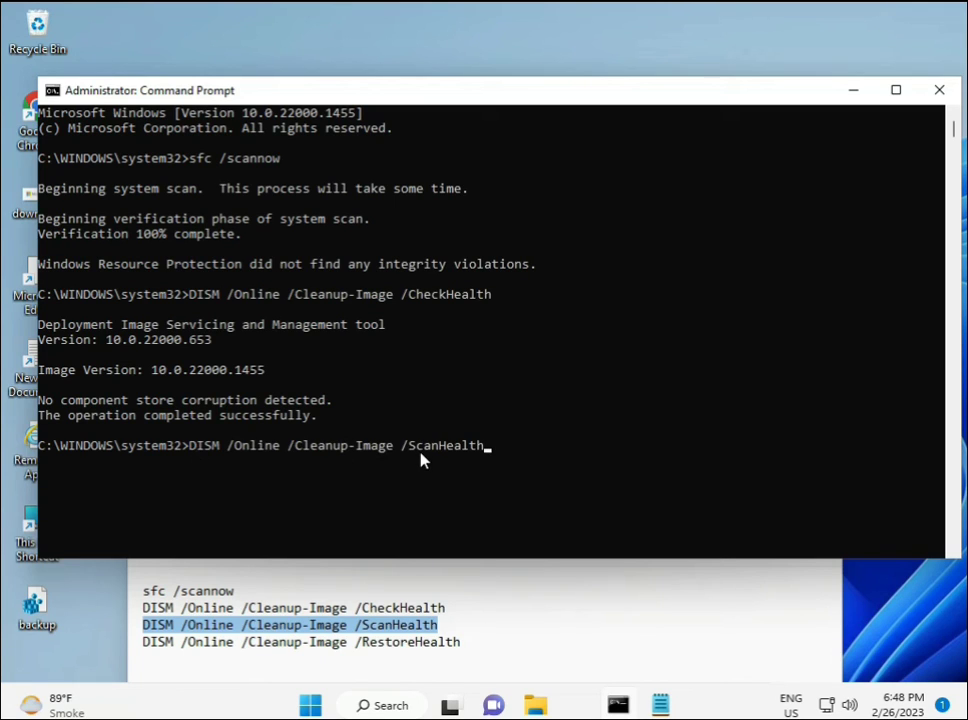
{"action": "key", "text": "Return"}
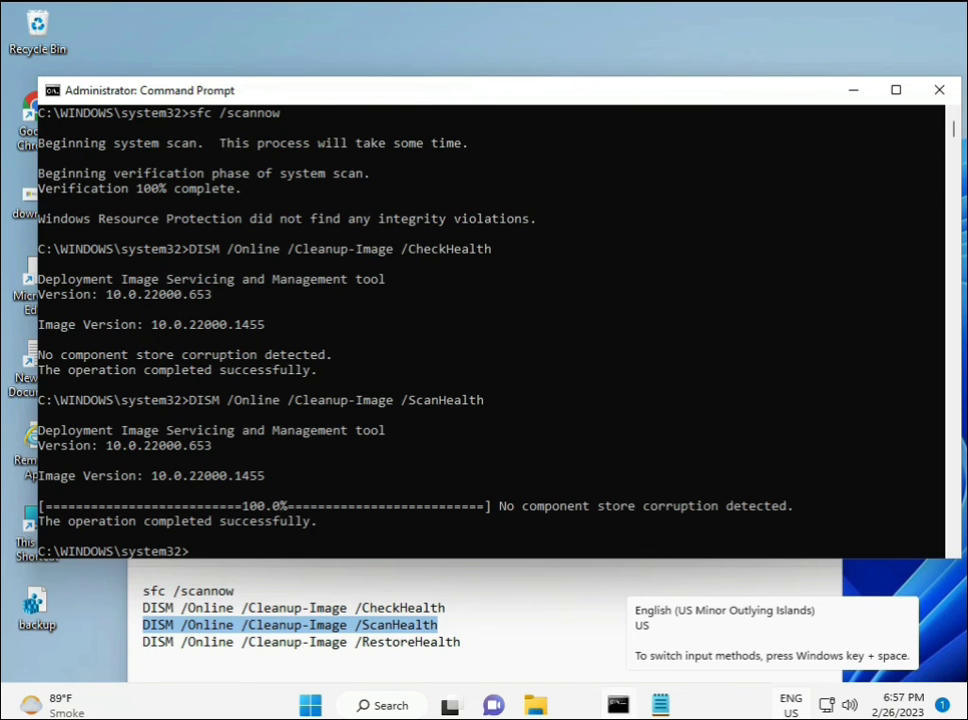
{"action": "left_click_drag", "start_coordinate": [218, 521], "coordinate": [320, 527]}
Copy DISM /Online /Cleanup-Image /RestoreHealth from Notepad and paste it at the Command Prompt line.
{"action": "left_click", "coordinate": [232, 645]}
{"action": "triple_click", "coordinate": [232, 645]}
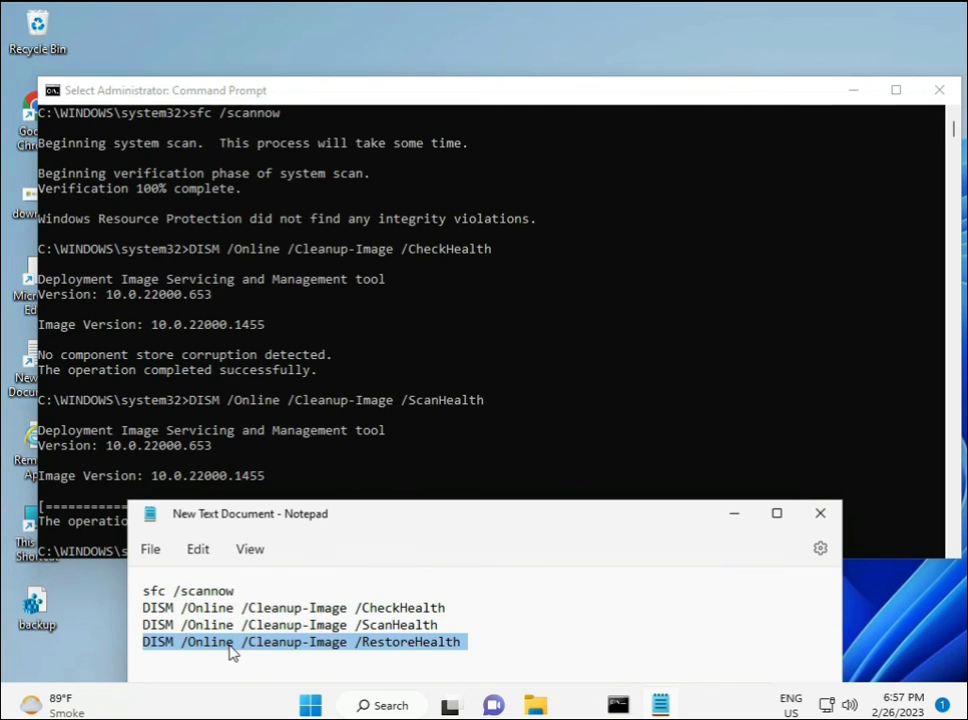
{"action": "right_click", "coordinate": [228, 648]}
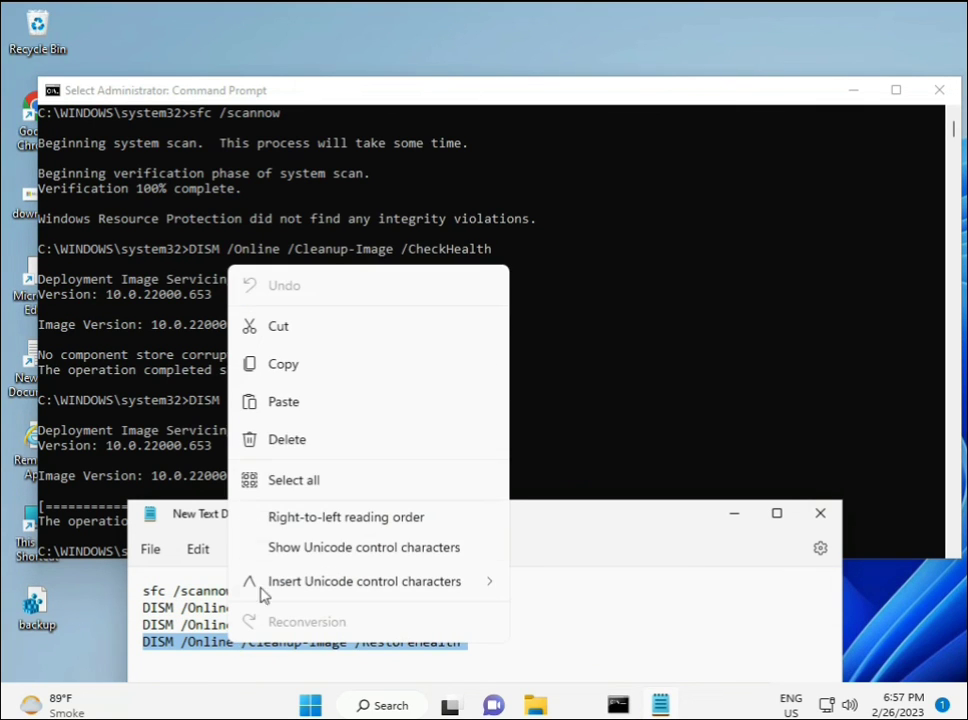
{"action": "left_click", "coordinate": [285, 365]}
{"action": "left_click", "coordinate": [256, 498]}
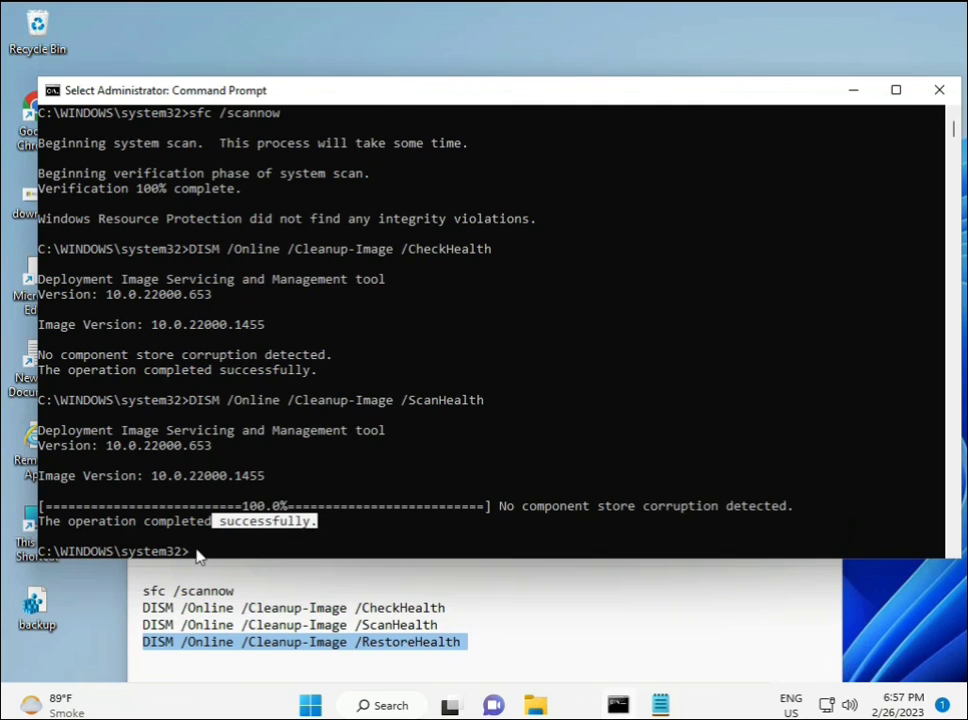
{"action": "right_click", "coordinate": [196, 553]}
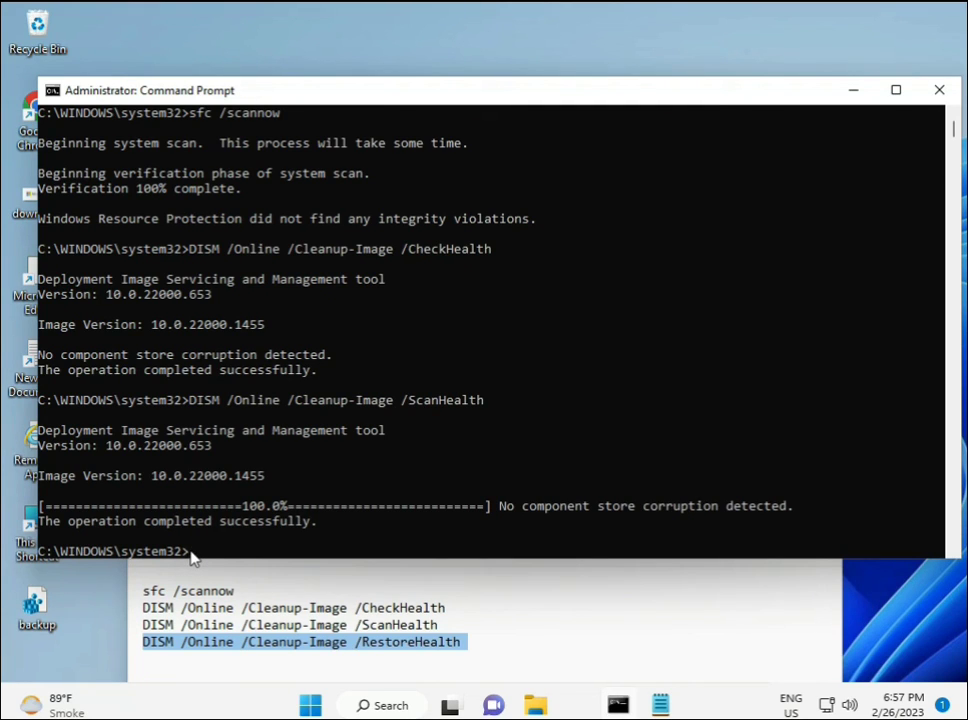
{"action": "left_click", "coordinate": [193, 557]}
{"action": "key", "text": "ctrl+v"}
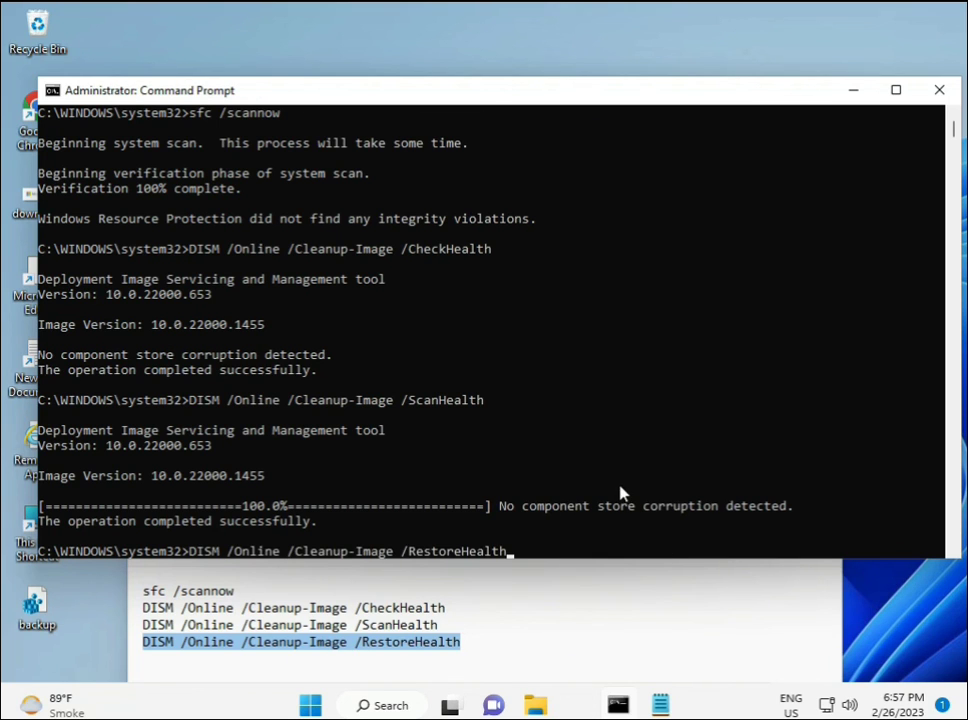
Review the pasted RestoreHealth command in Command Prompt and execute it.
{"action": "scroll", "coordinate": [588, 452], "scroll_direction": "down", "scroll_amount": 9}
{"action": "scroll", "coordinate": [560, 455], "scroll_direction": "up", "scroll_amount": 9}
{"action": "left_click_drag", "start_coordinate": [955, 129], "coordinate": [899, 162]}
{"action": "left_click", "coordinate": [195, 283]}
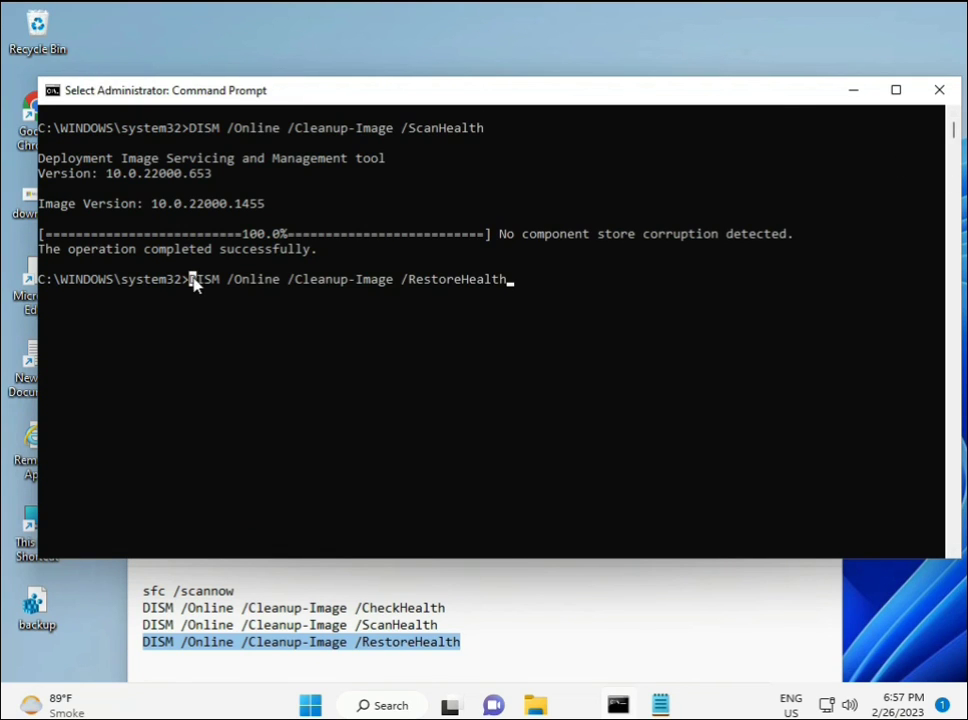
{"action": "key", "text": "Escape"}
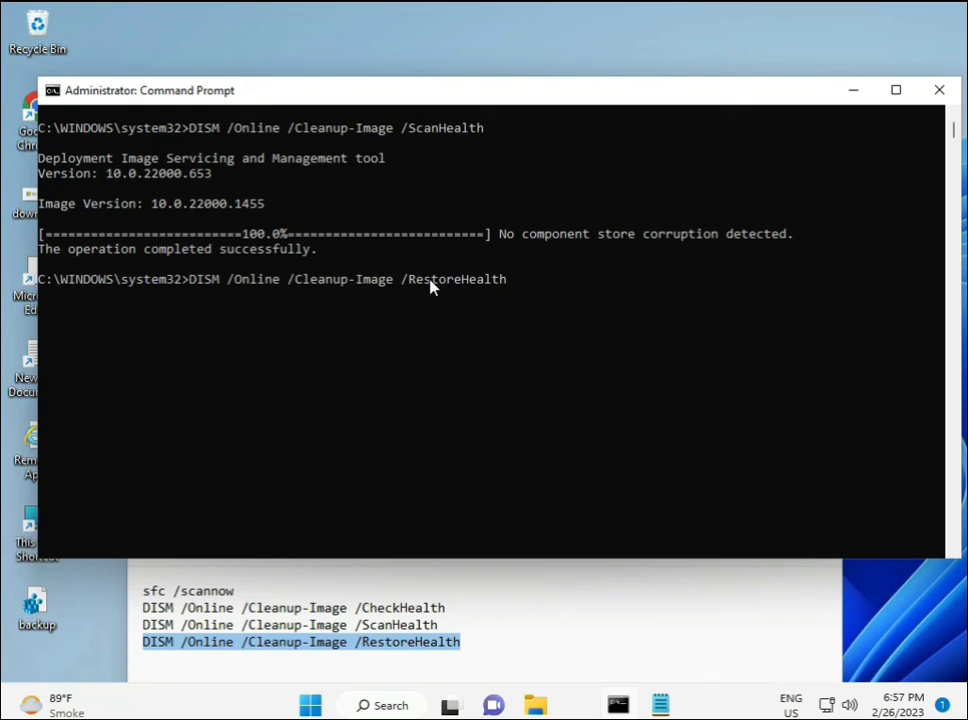
{"action": "key", "text": "Return"}
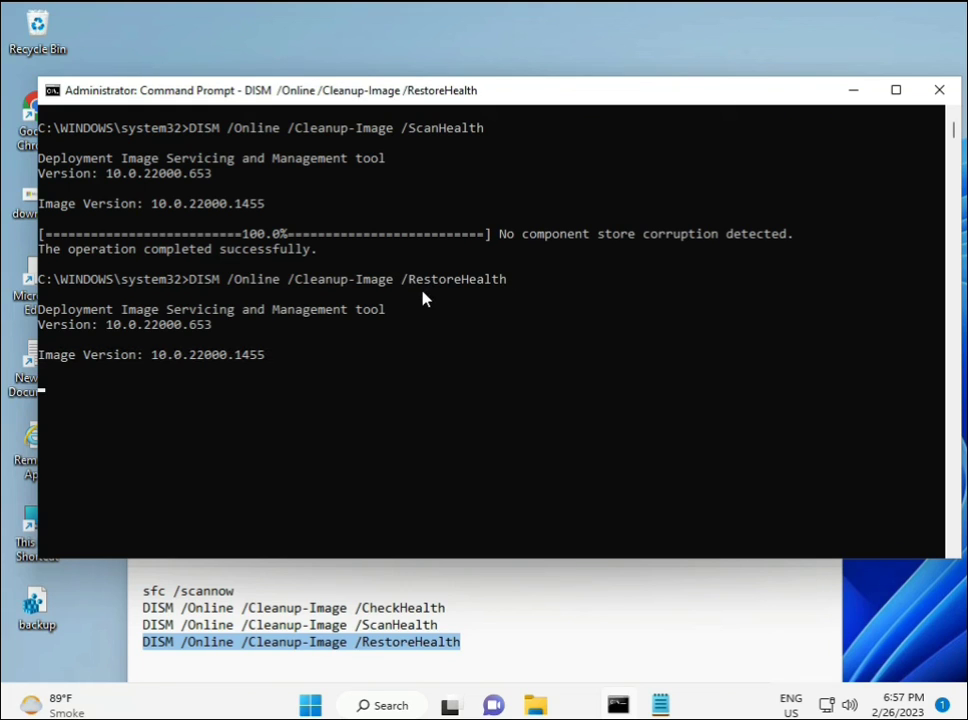